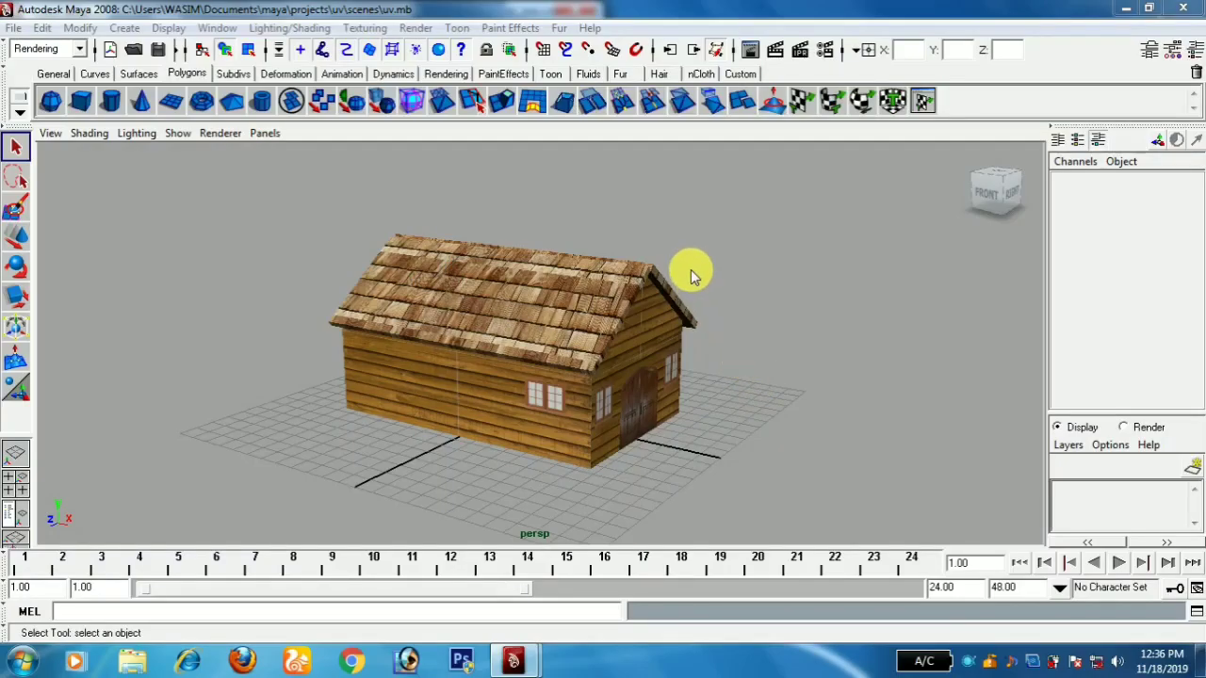
Step: Open the empty Render View window from the status line over the textured house scene
left_click(749, 52)
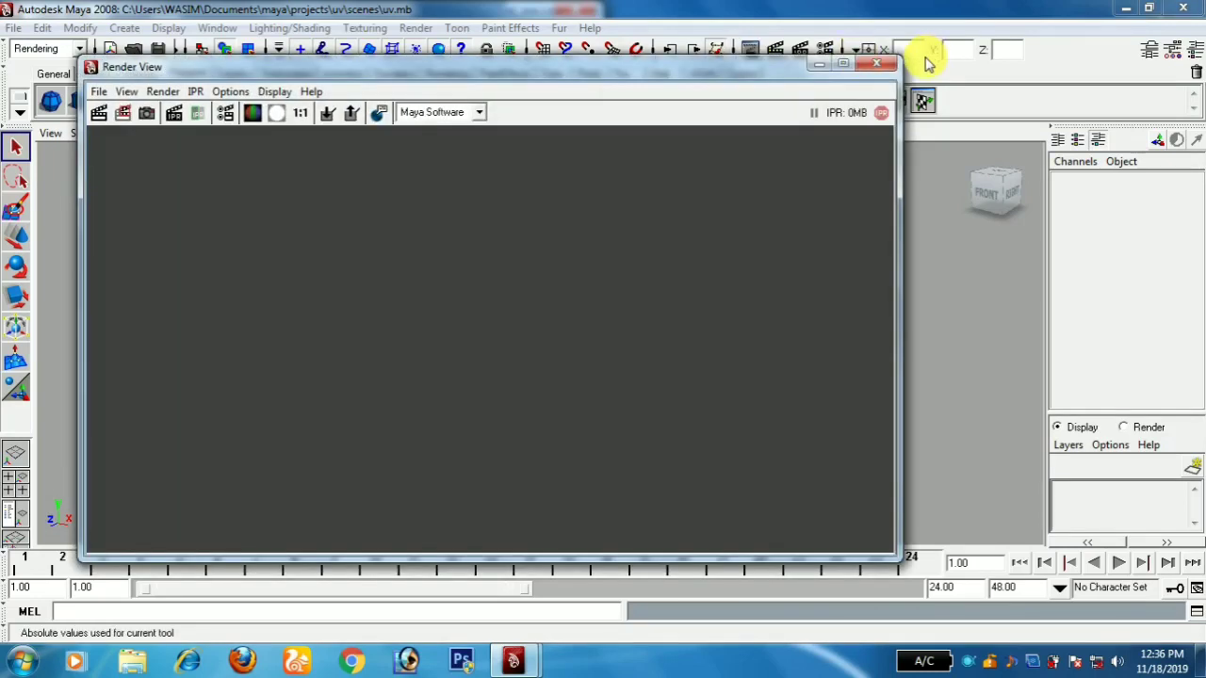
Step: Close Render View and render the current frame of the wood-textured house with Maya Software
left_click(877, 63)
left_click(419, 28)
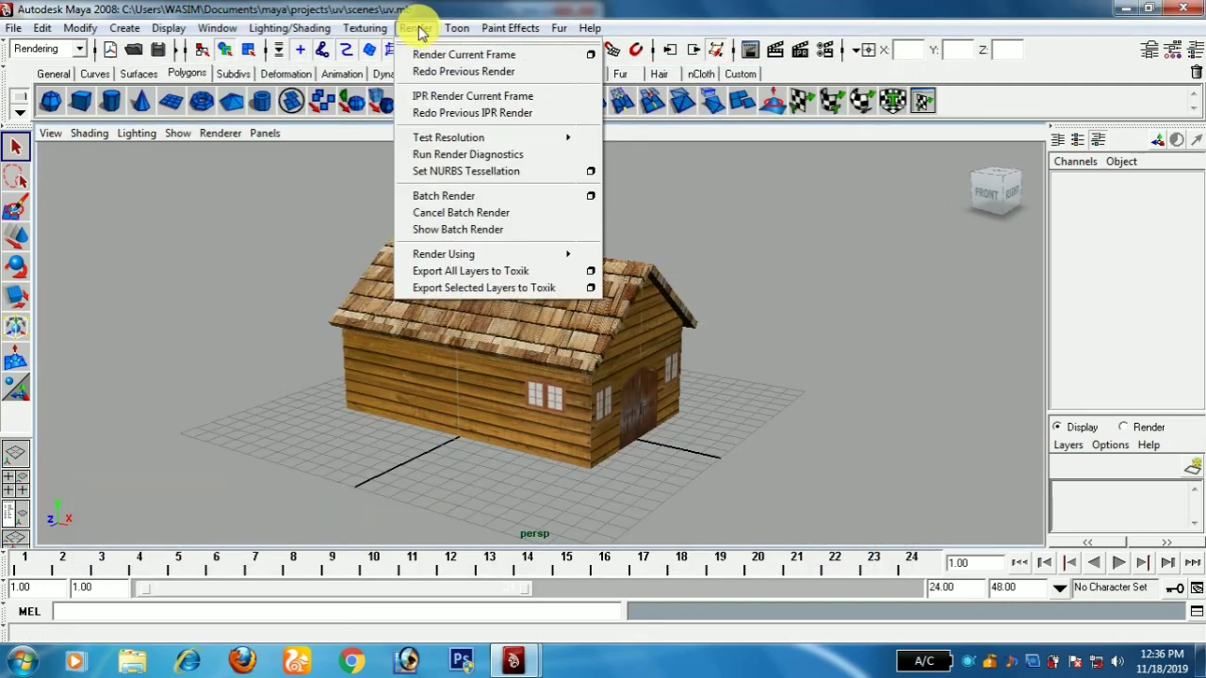
left_click(459, 56)
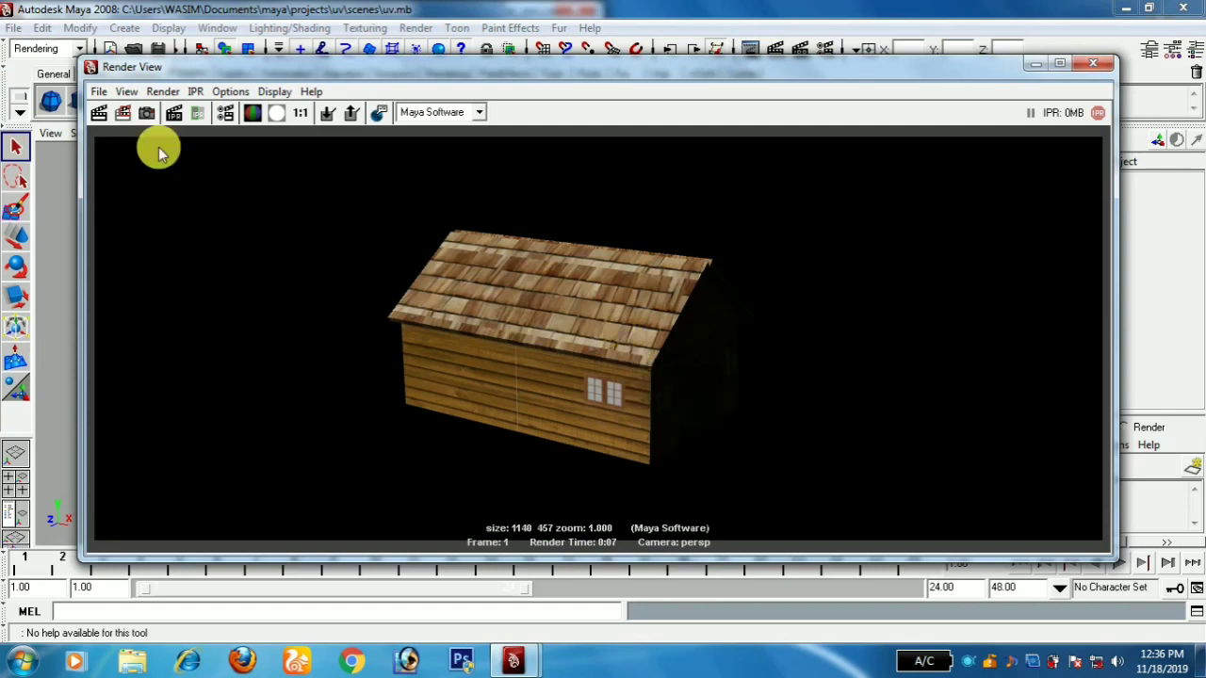
Step: Reopen Render View with the 1140 x 457 house render, reposition the window, and show its File menu
left_click(1094, 63)
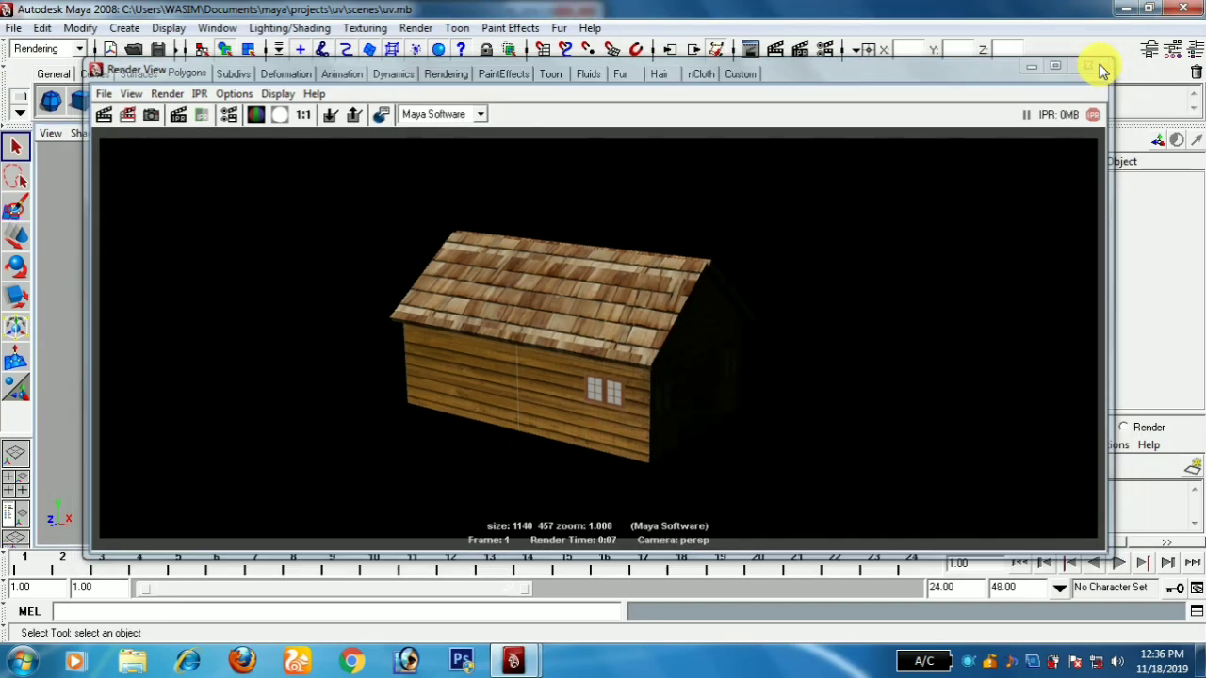
left_click(749, 52)
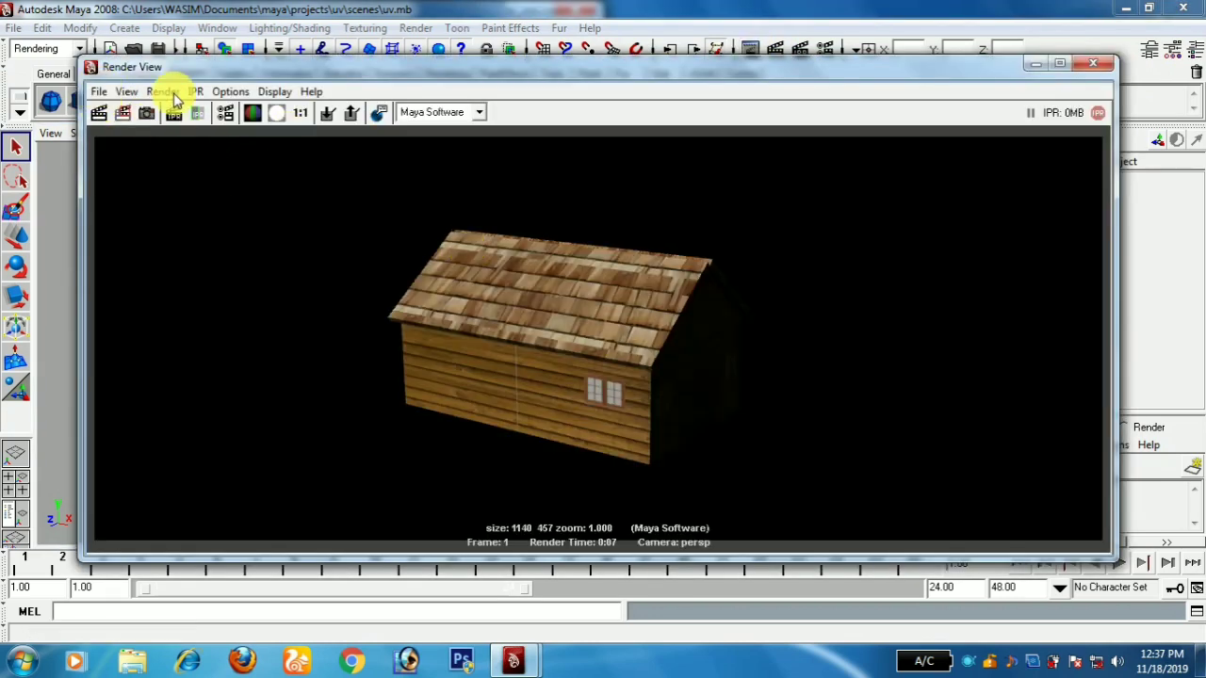
left_click_drag(385, 73, 370, 144)
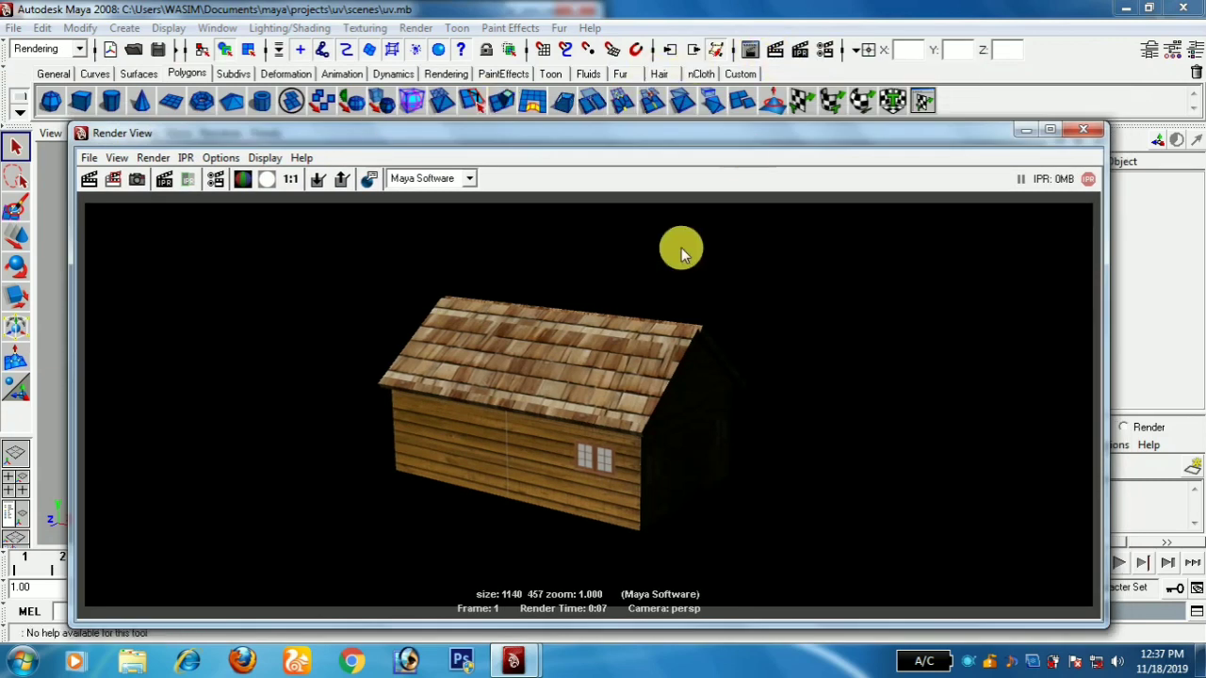
left_click_drag(120, 135, 130, 63)
left_click(97, 86)
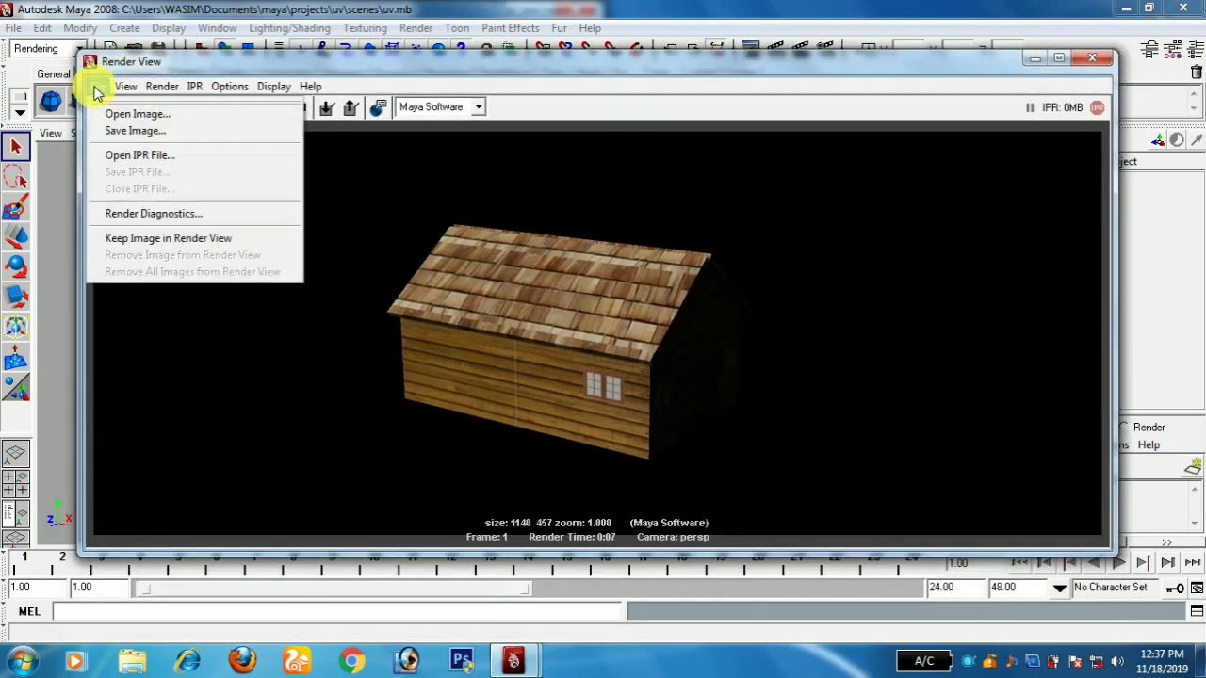
left_click(137, 121)
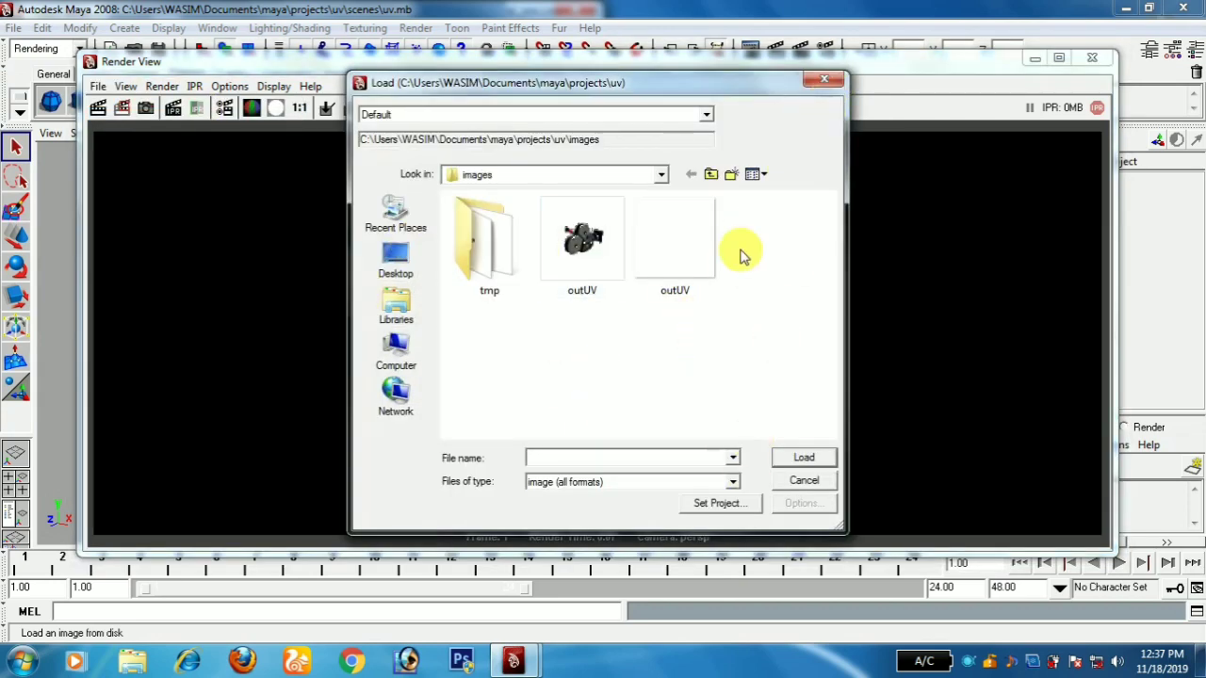
left_click(836, 77)
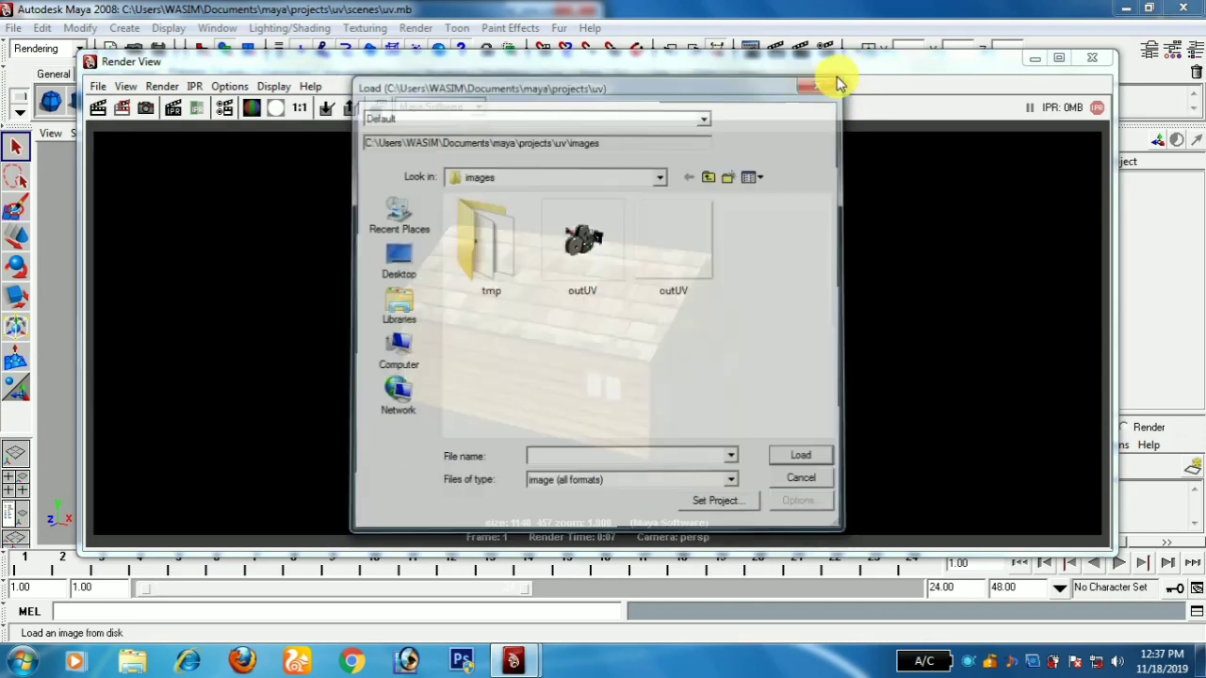
left_click(98, 85)
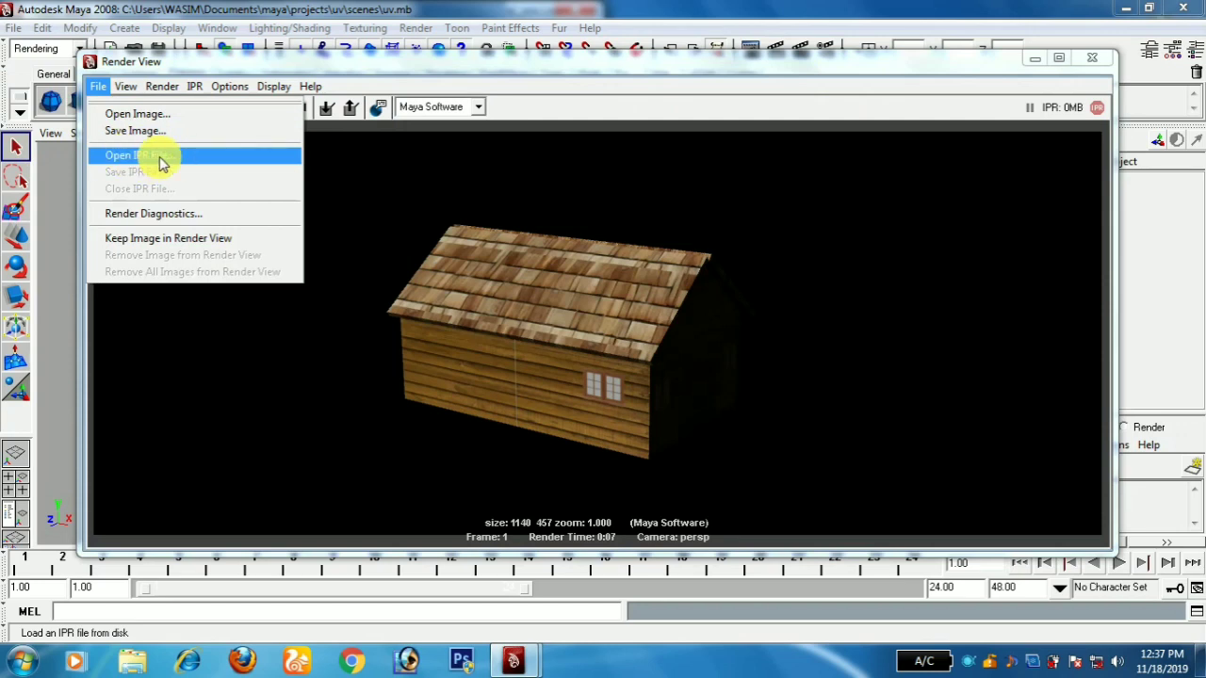
Step: Run Render Diagnostics on the scene and close the Script Editor report
left_click(174, 216)
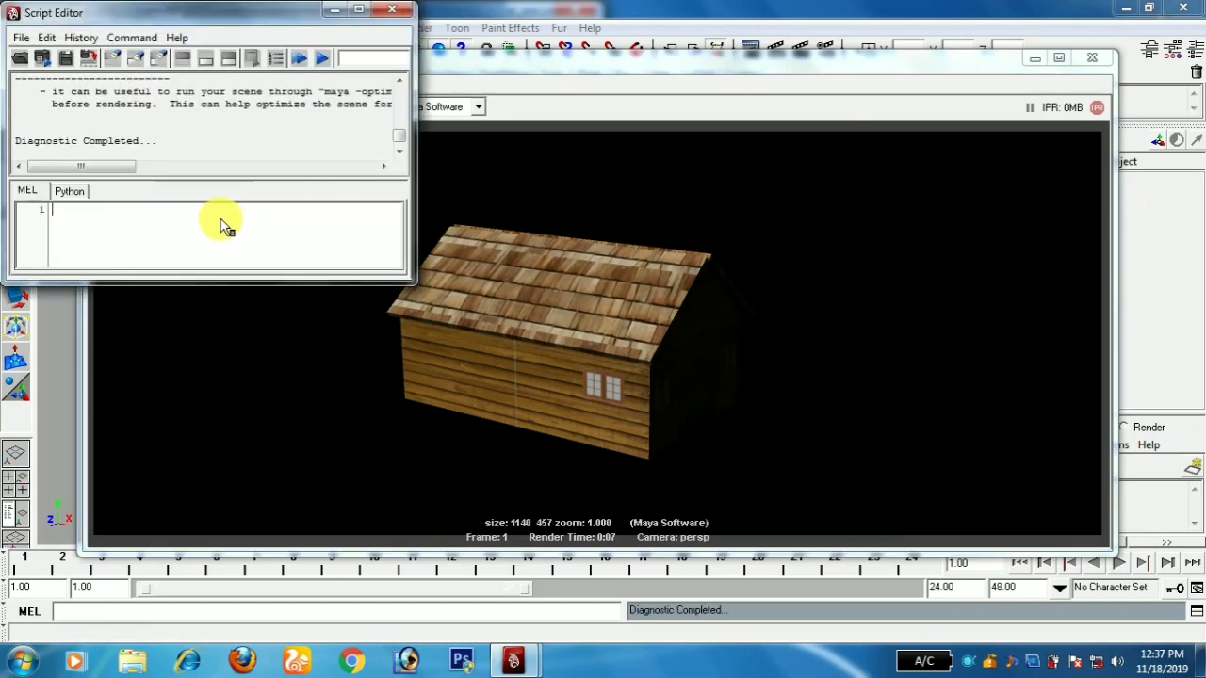
left_click(395, 9)
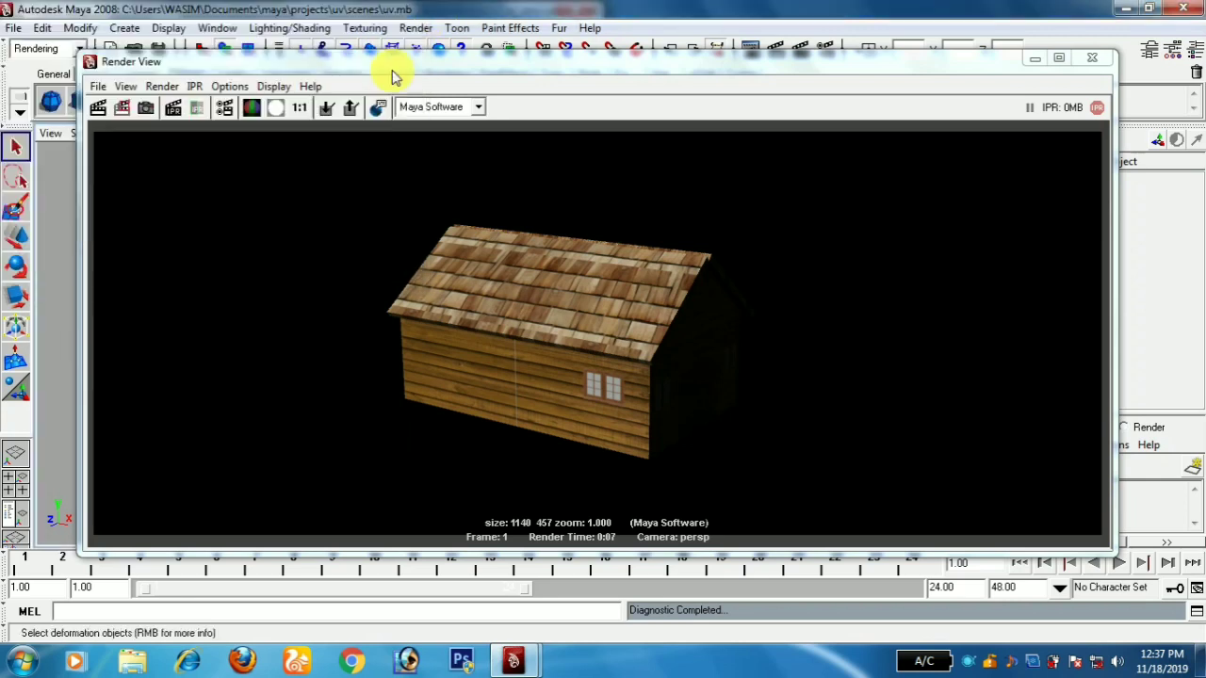
left_click(102, 87)
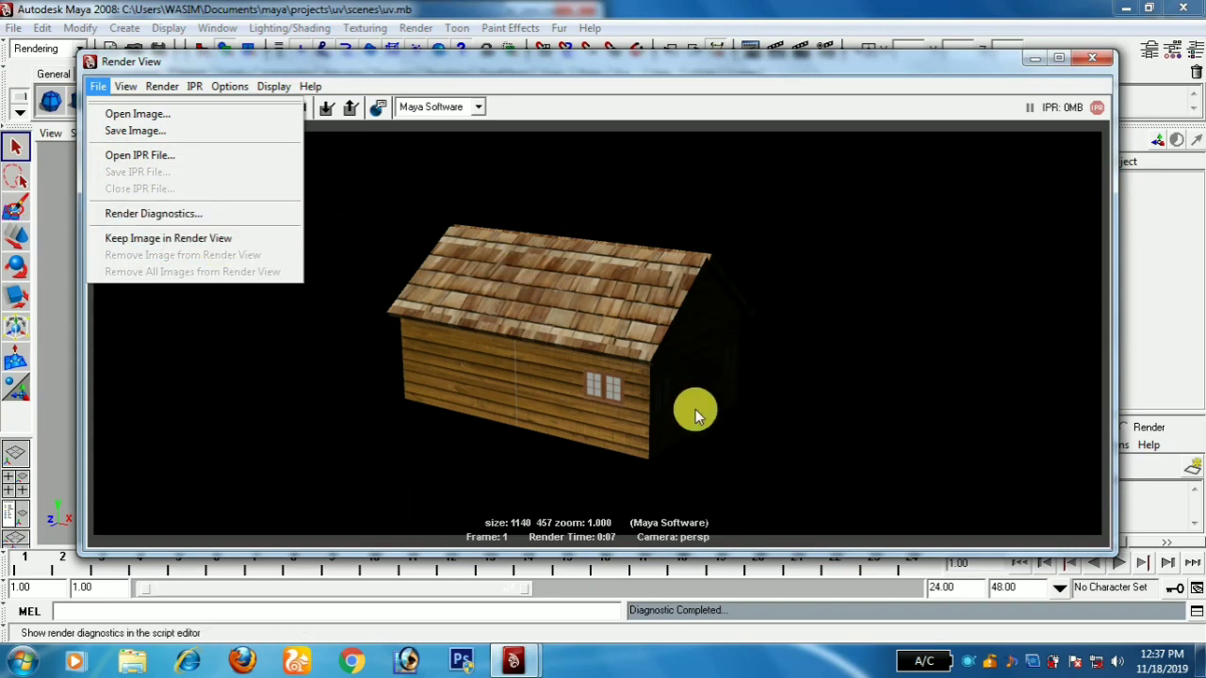
Step: Keep the current render in the image history and orbit the perspective view to the house's gable end
left_click(191, 247)
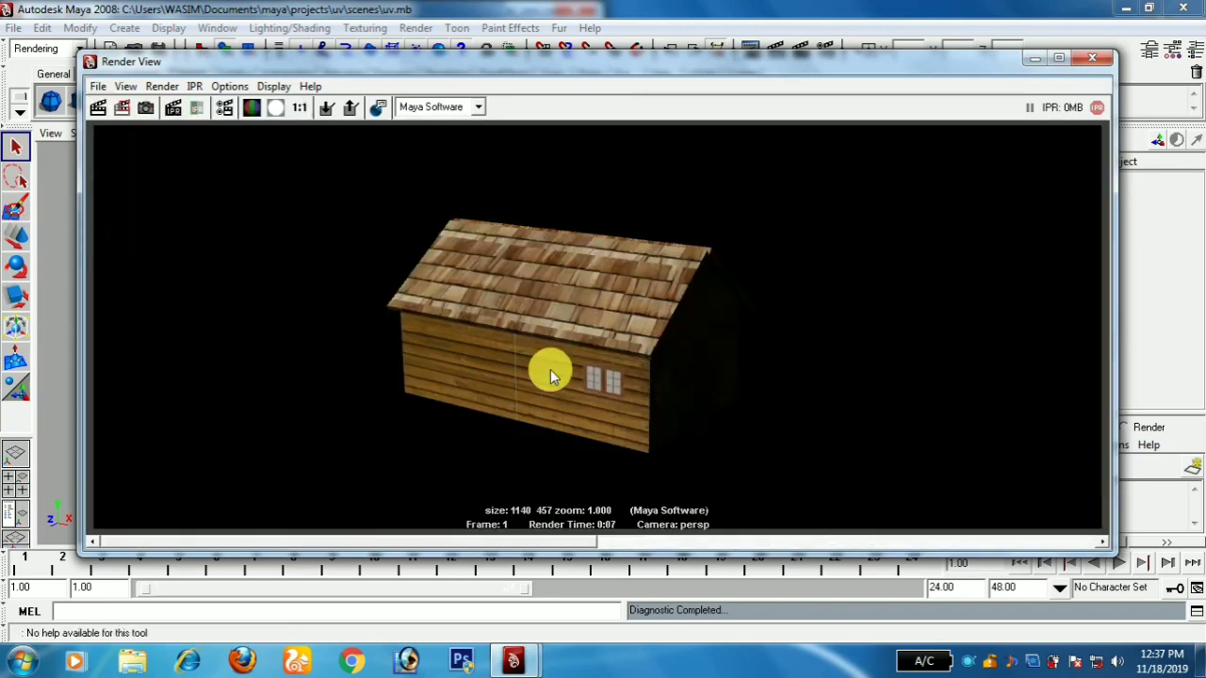
left_click_drag(518, 61, 749, 367)
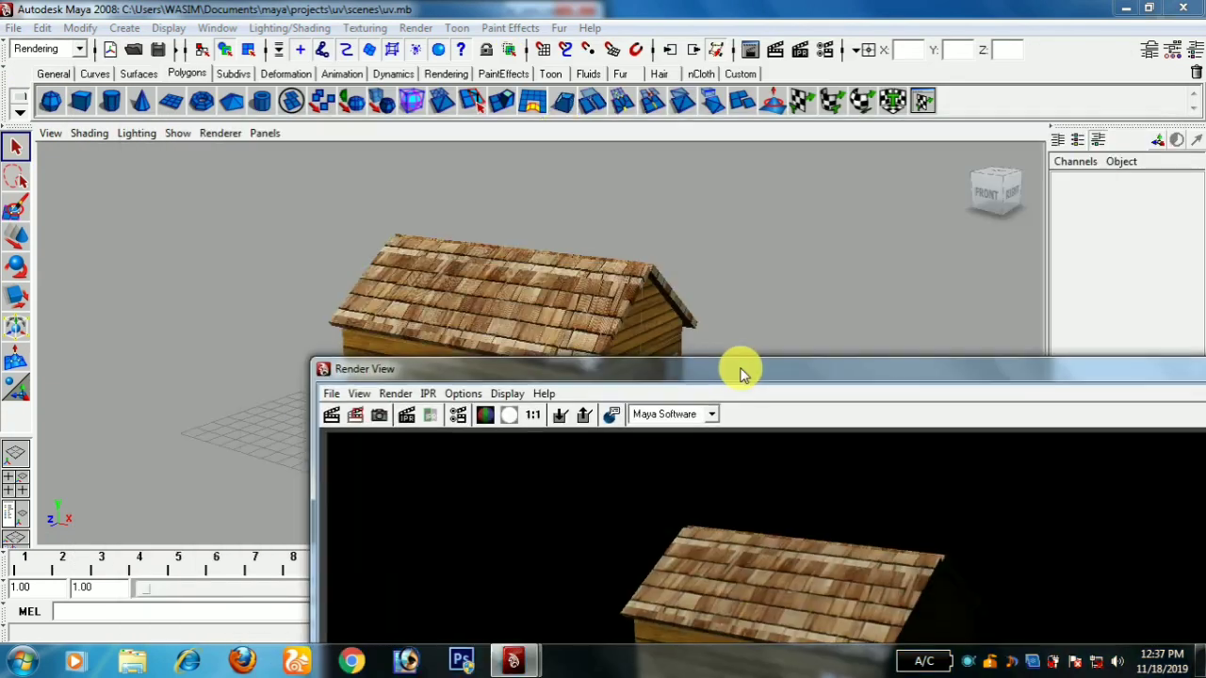
left_click(638, 286)
left_click(918, 344)
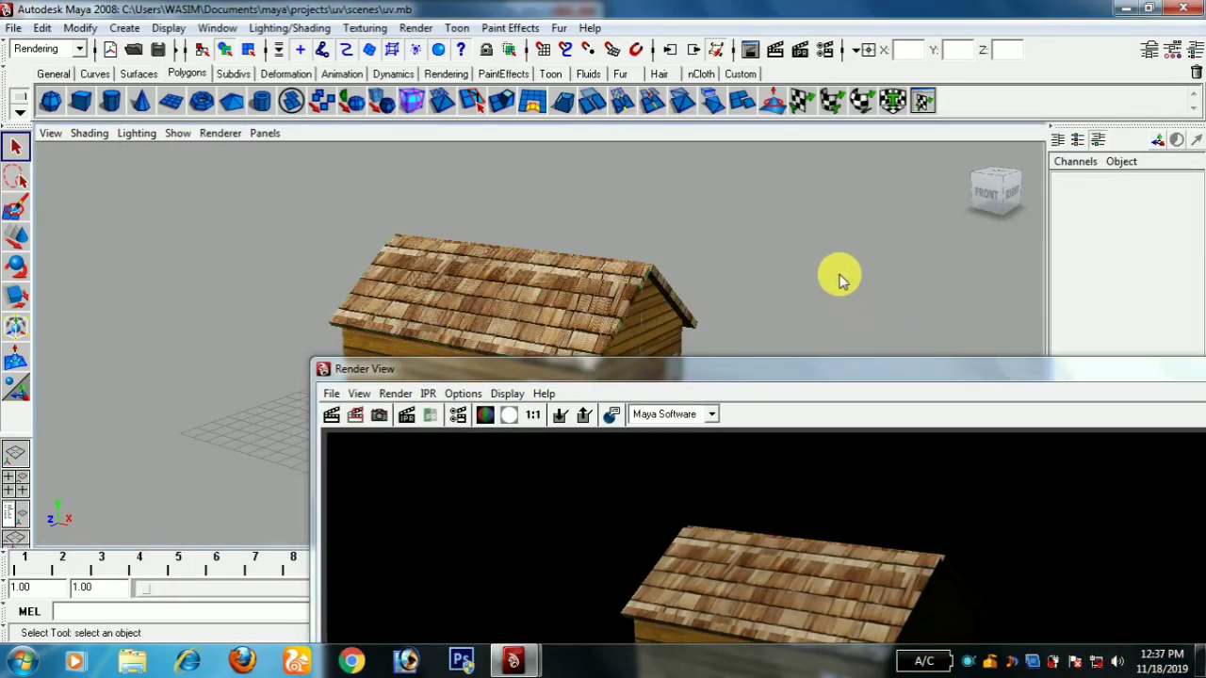
key("alt")
left_click_drag(839, 274, 711, 277, "alt")
Step: Redo the previous render to show the house front with its door and two windows
left_click_drag(748, 374, 508, 74)
left_click(87, 108)
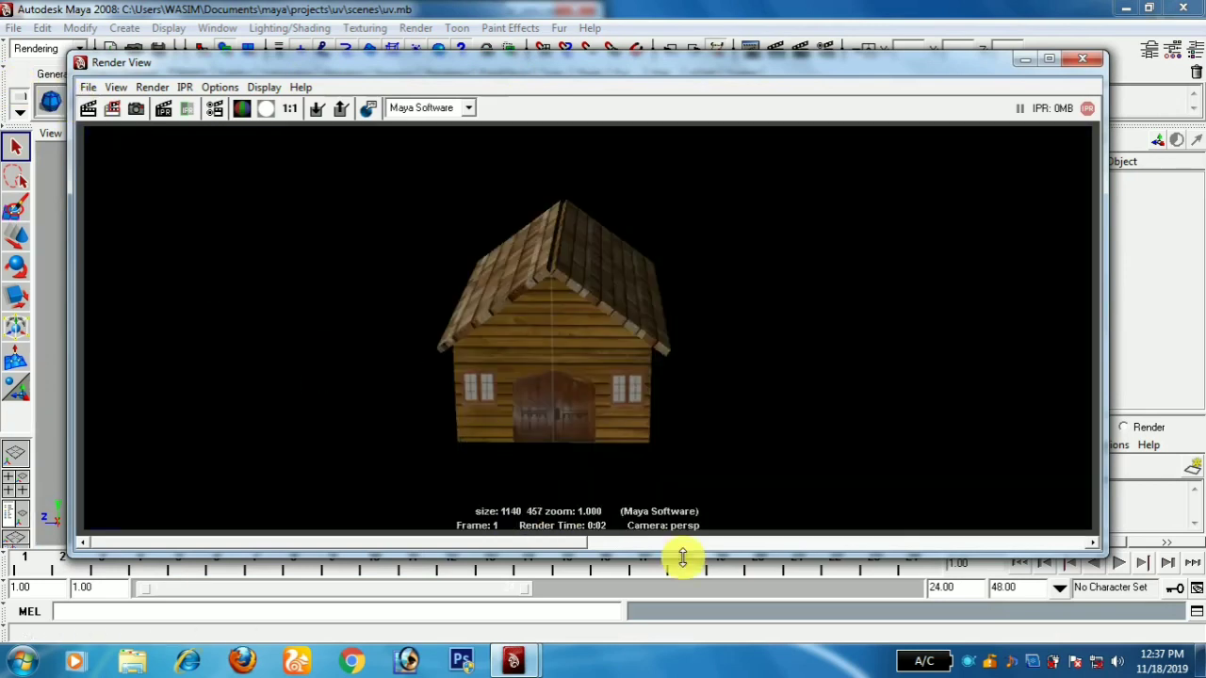
left_click_drag(675, 550, 544, 540)
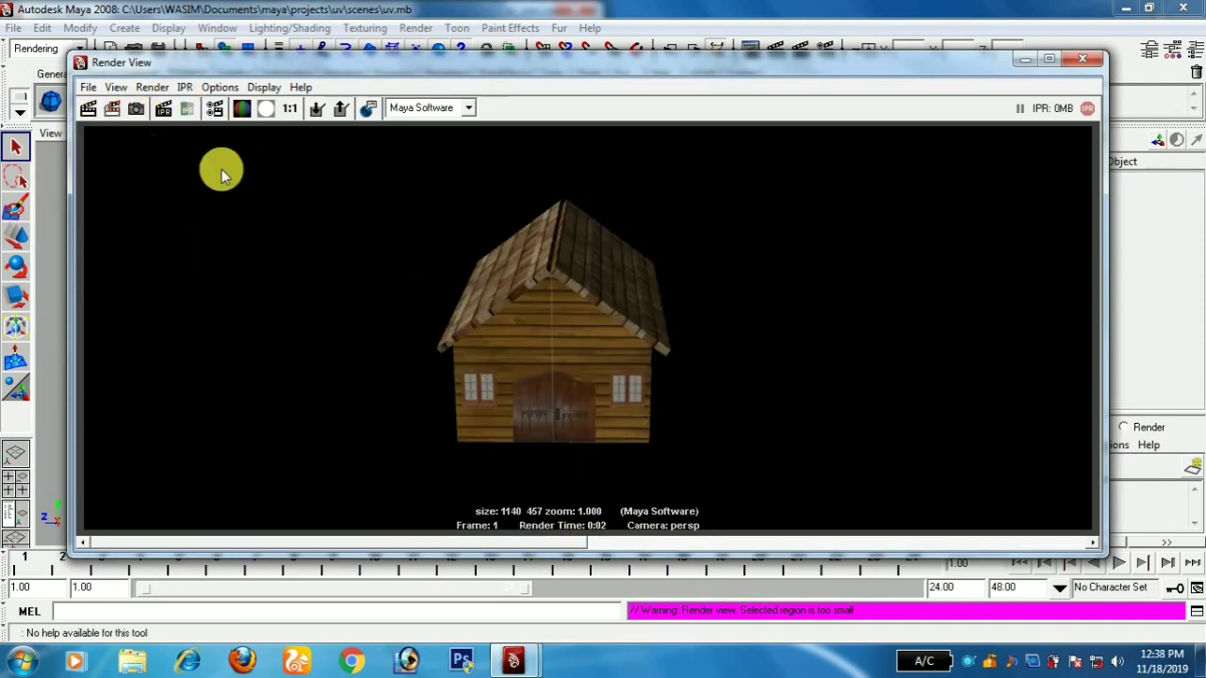
left_click(116, 88)
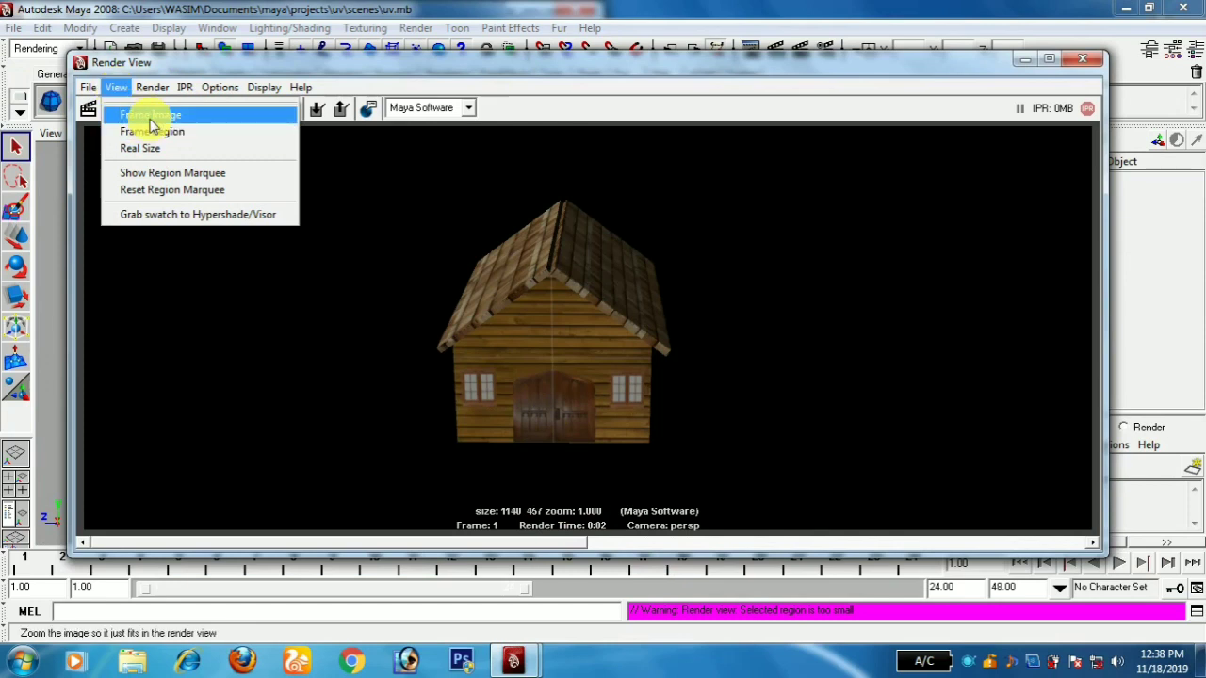
Step: Apply Frame Image, Frame Region and Real Size, then turn on Show Region Marquee for the render
left_click(150, 118)
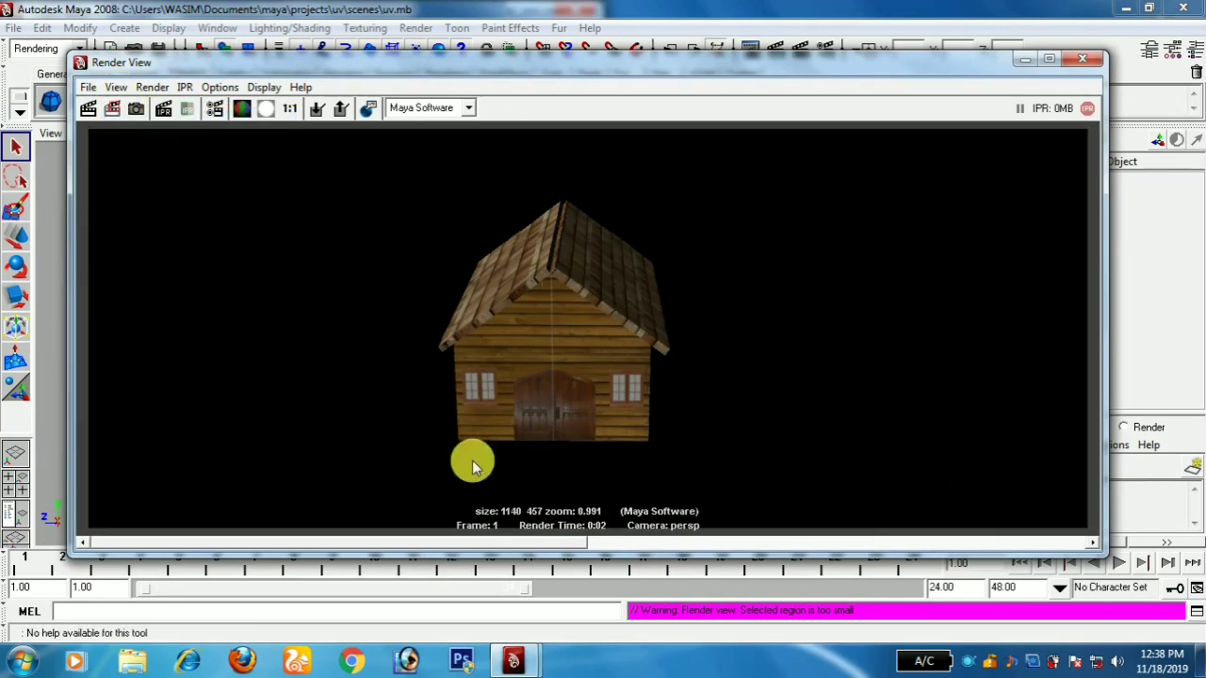
left_click(116, 87)
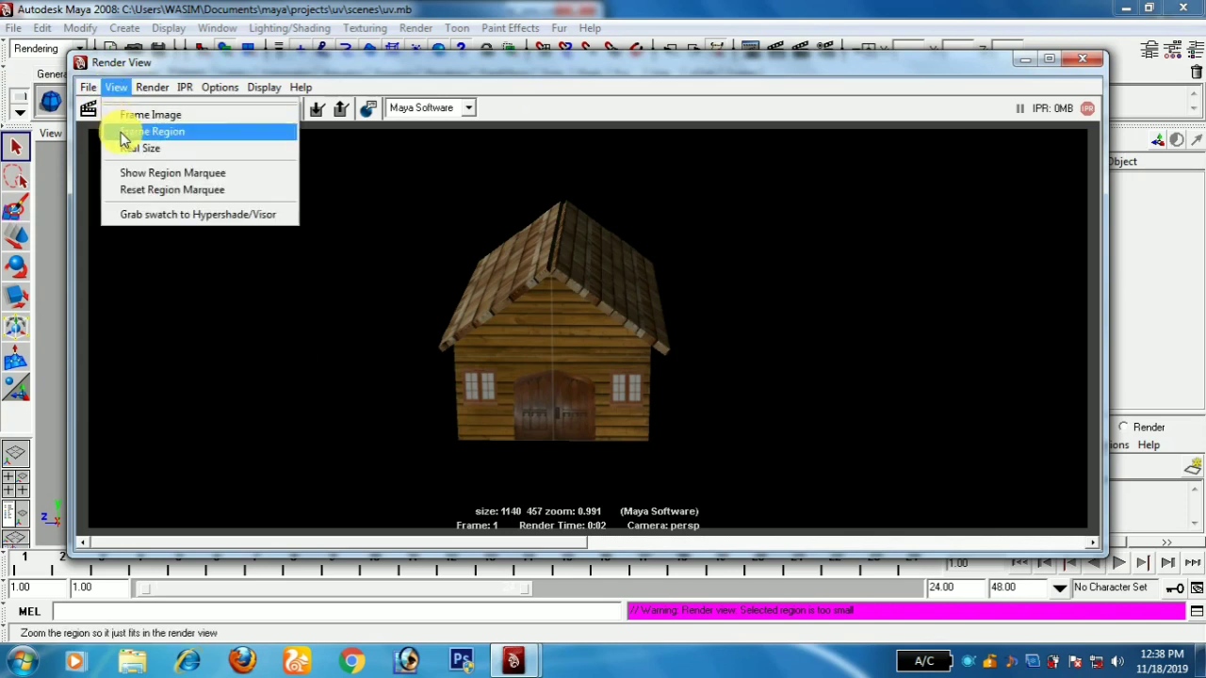
left_click(123, 139)
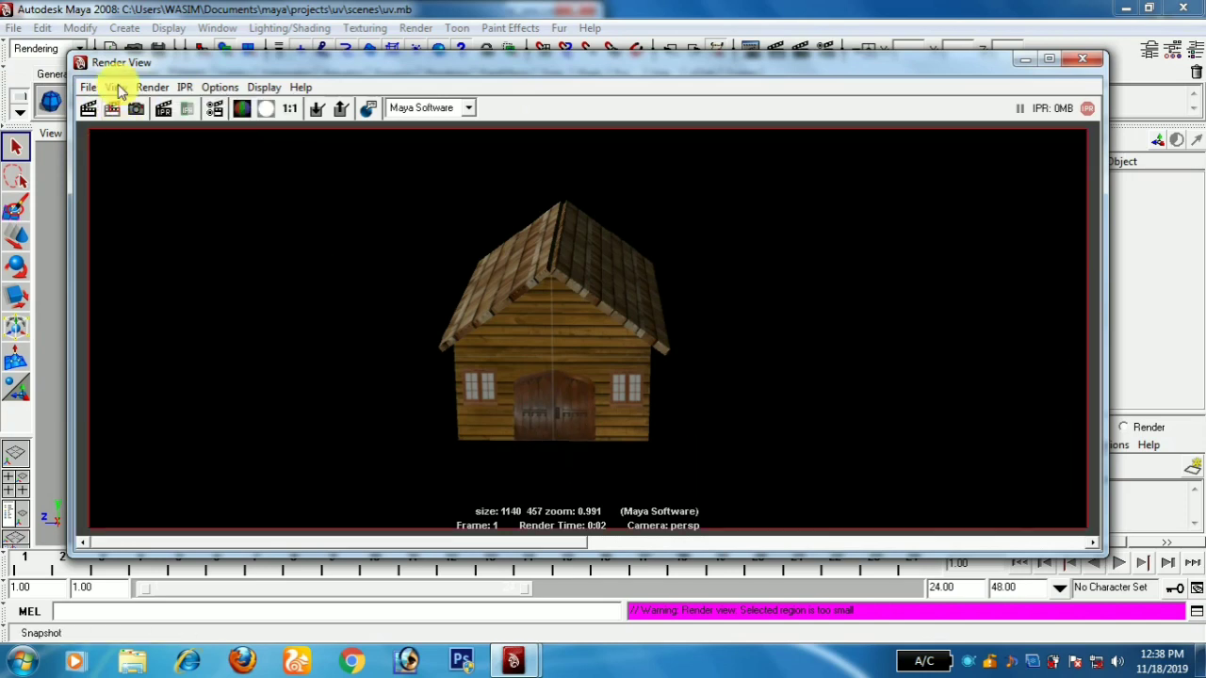
left_click(115, 88)
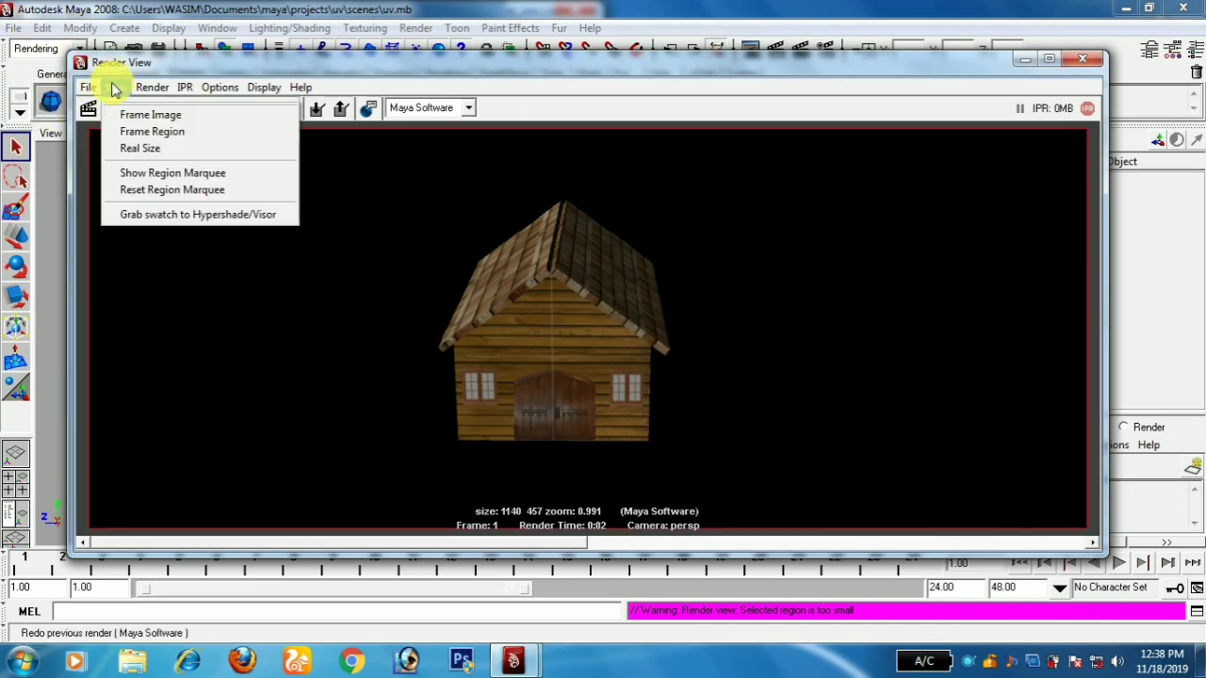
left_click(151, 151)
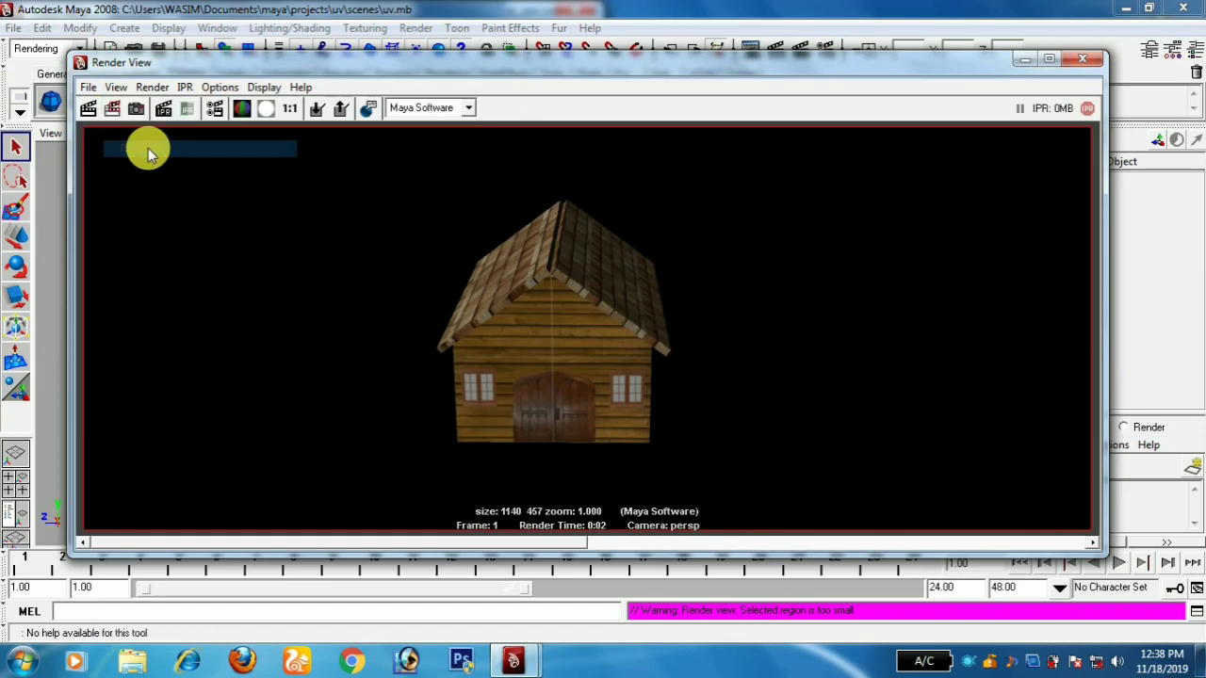
left_click(117, 87)
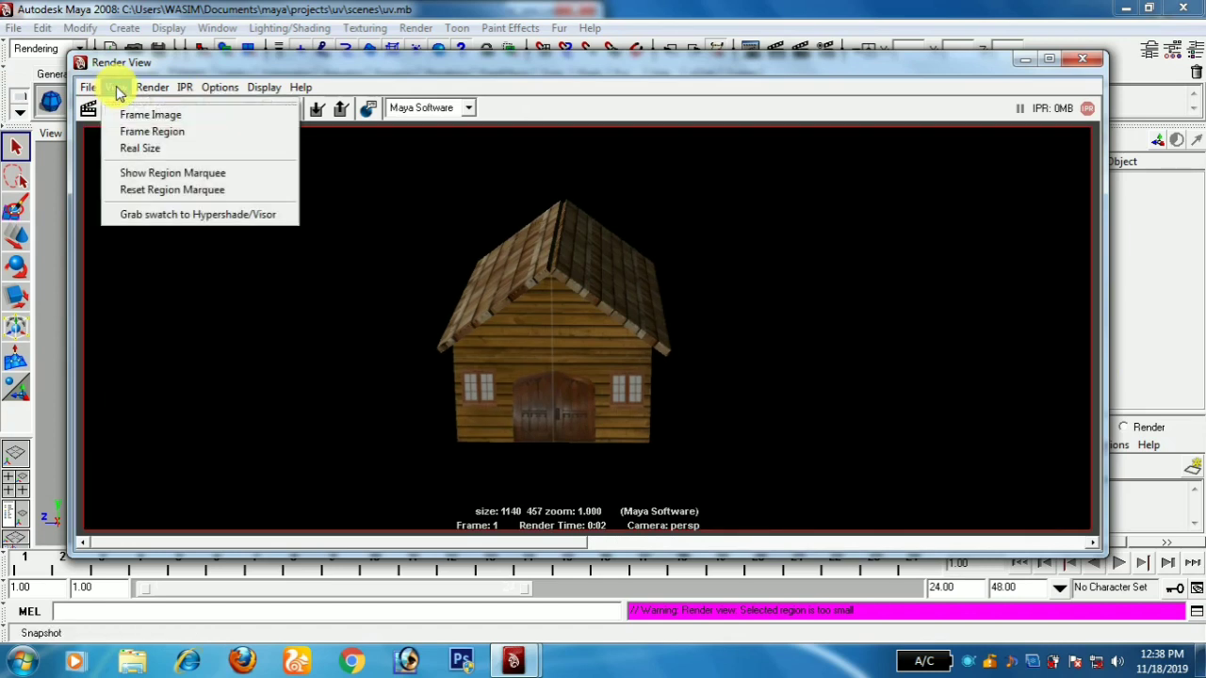
left_click(212, 177)
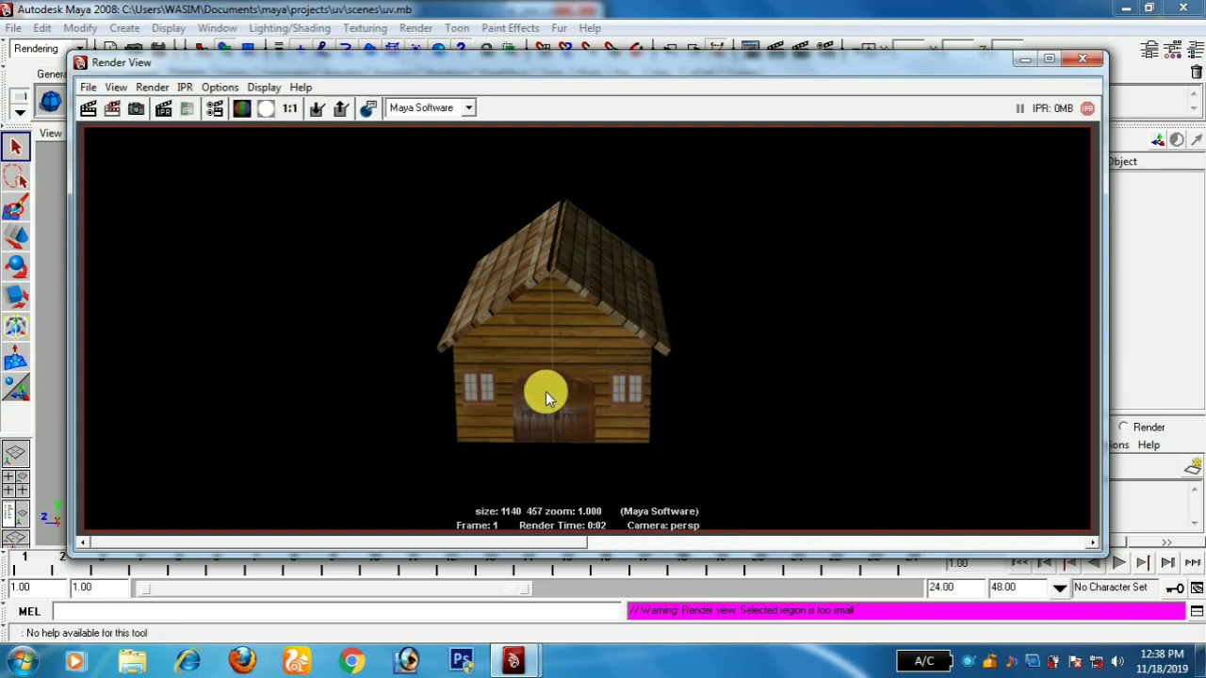
Step: Redo the previous render, then try a region render, which warns the region is too small
left_click(151, 88)
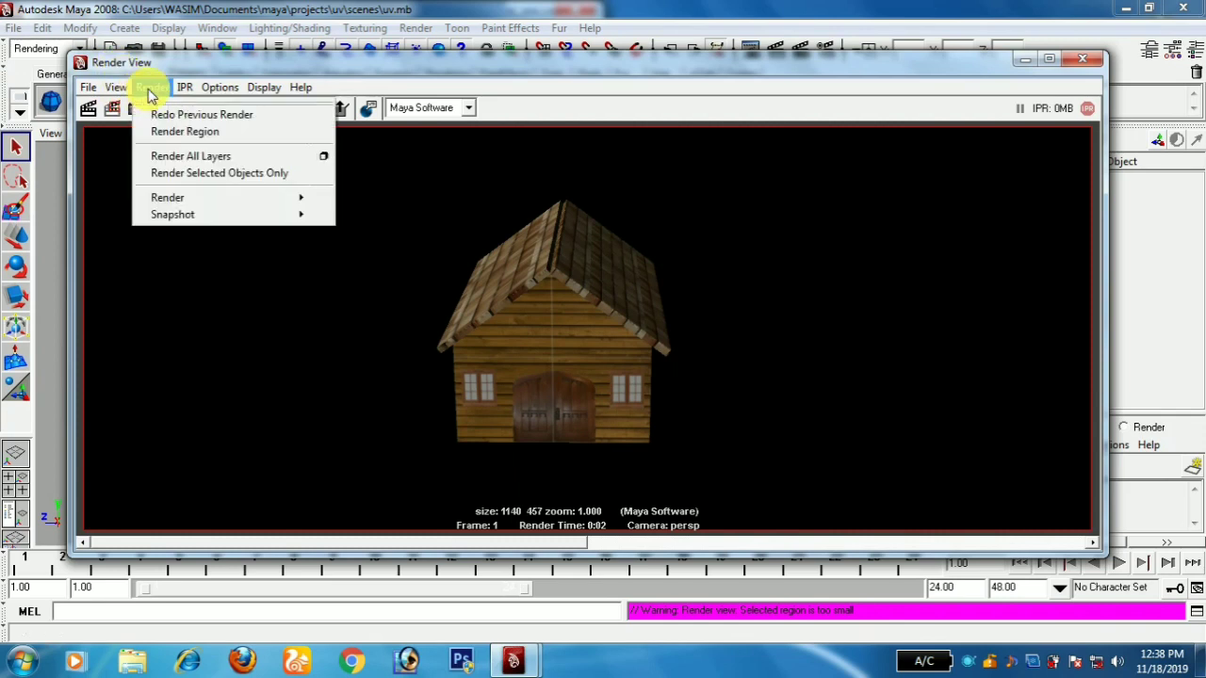
left_click(160, 114)
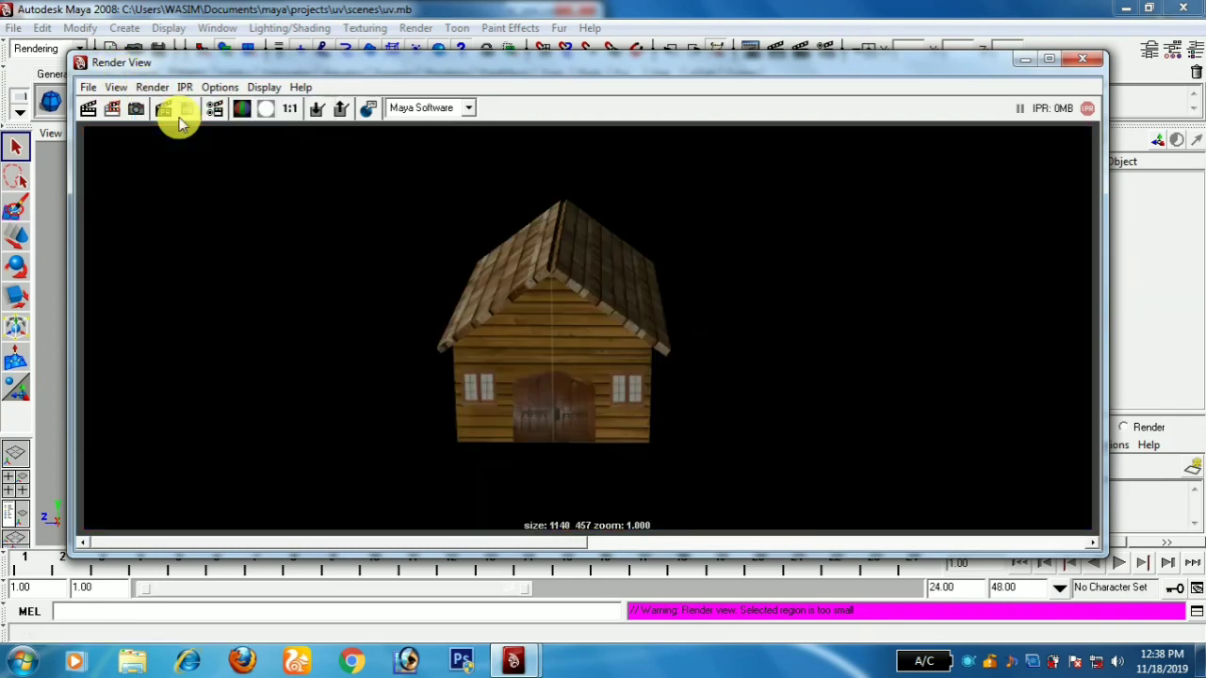
left_click(142, 88)
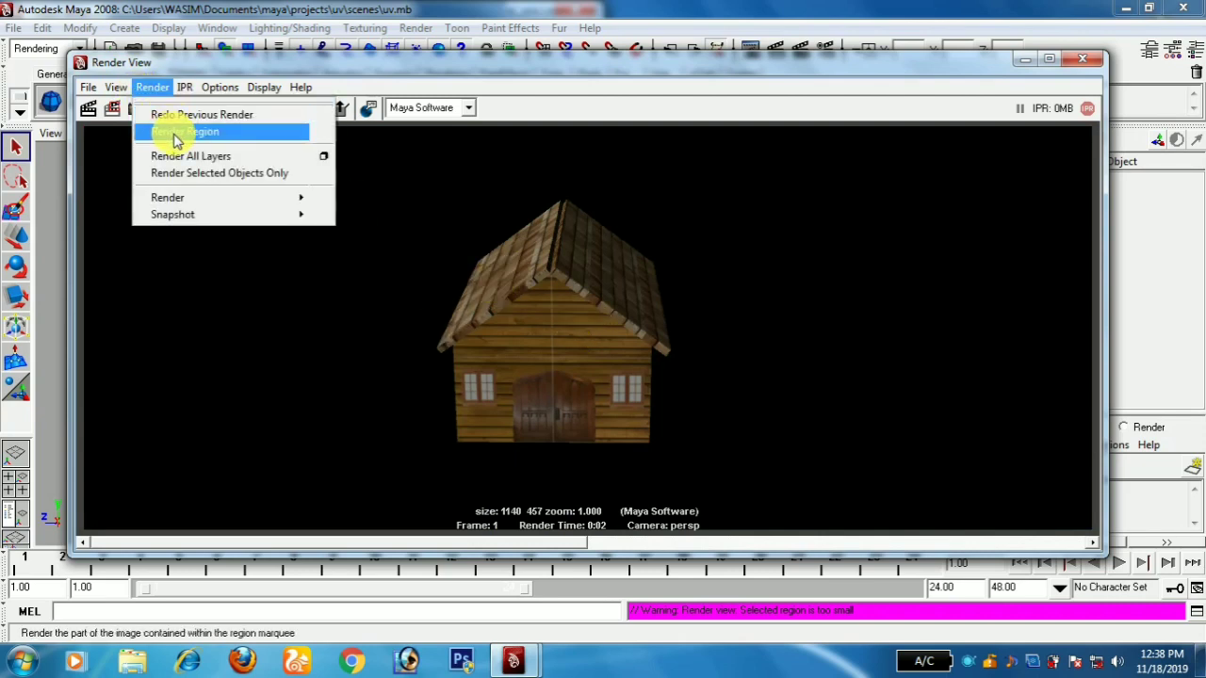
left_click(184, 132)
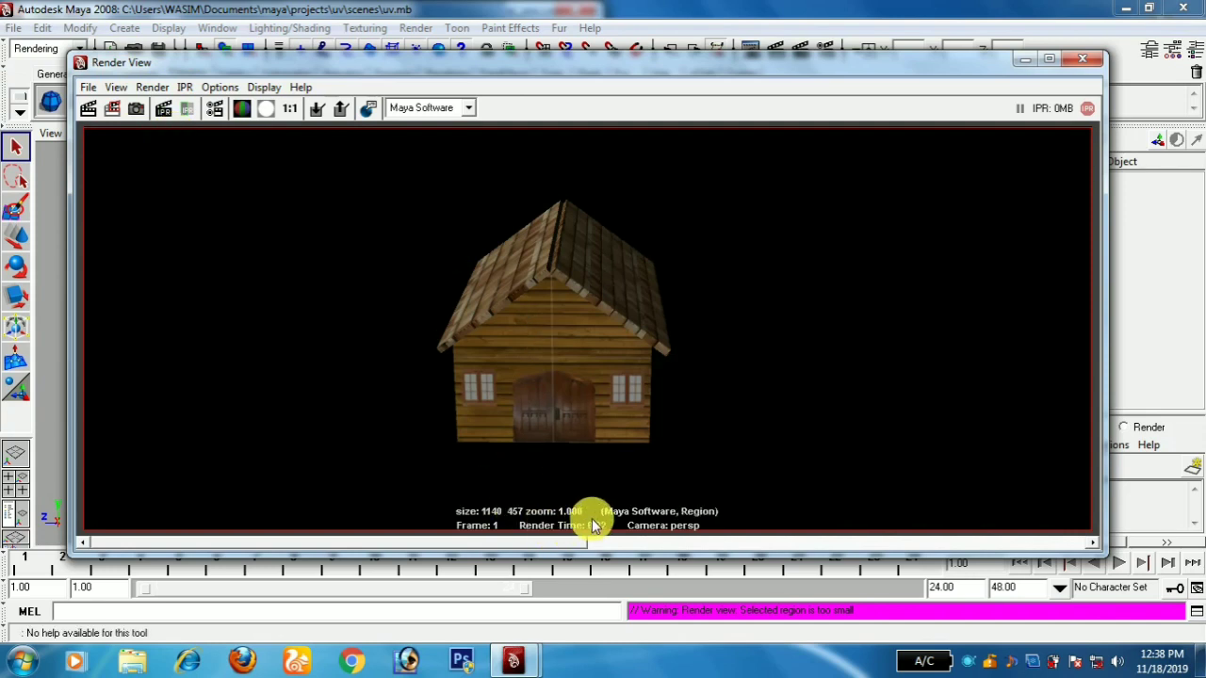
Step: Browse the Render and Snapshot submenus in Render View
left_click(151, 87)
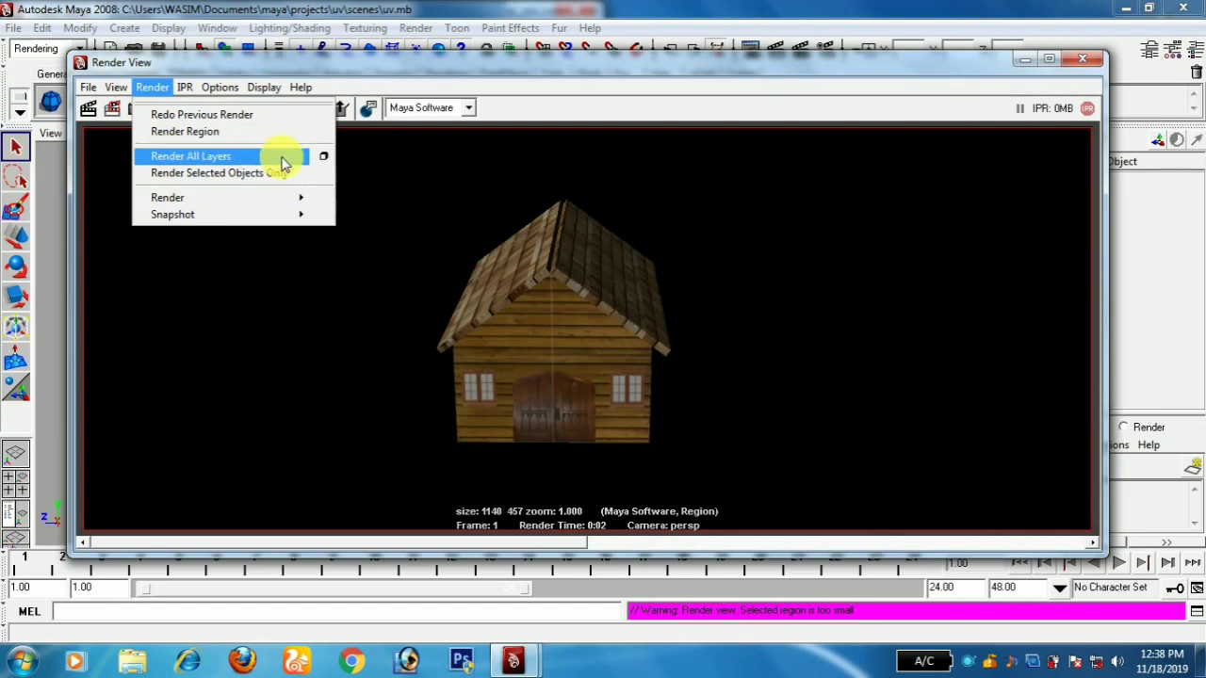
mouse_move(261, 203)
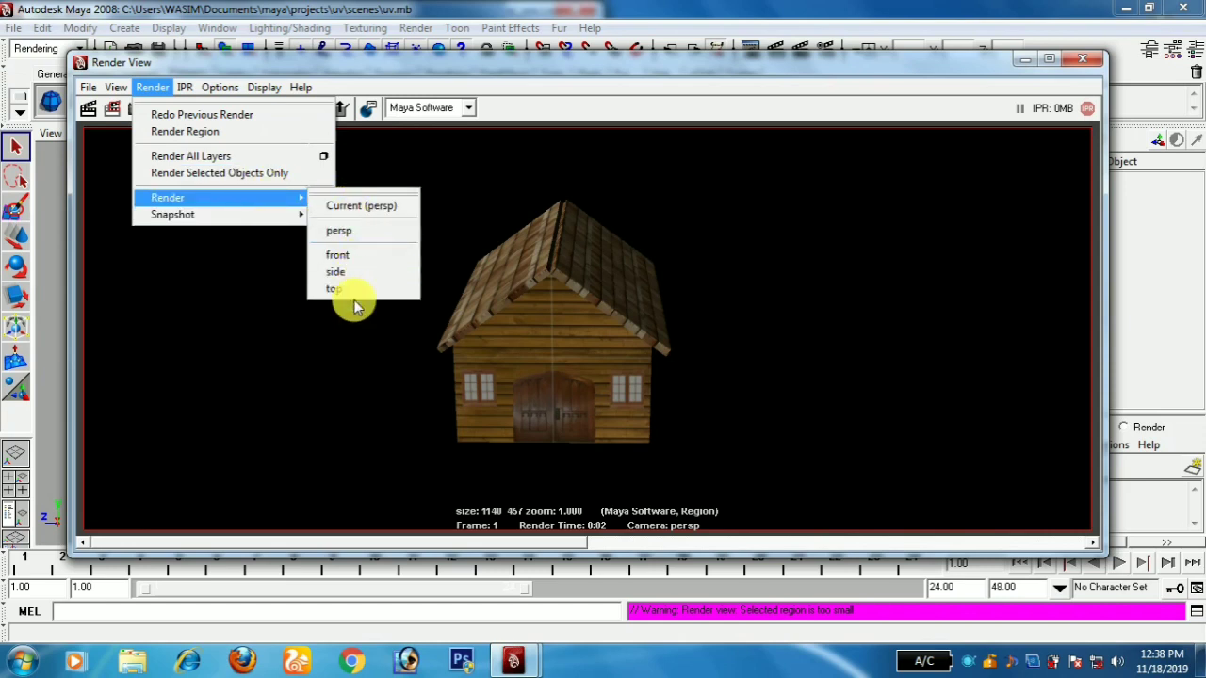
mouse_move(233, 221)
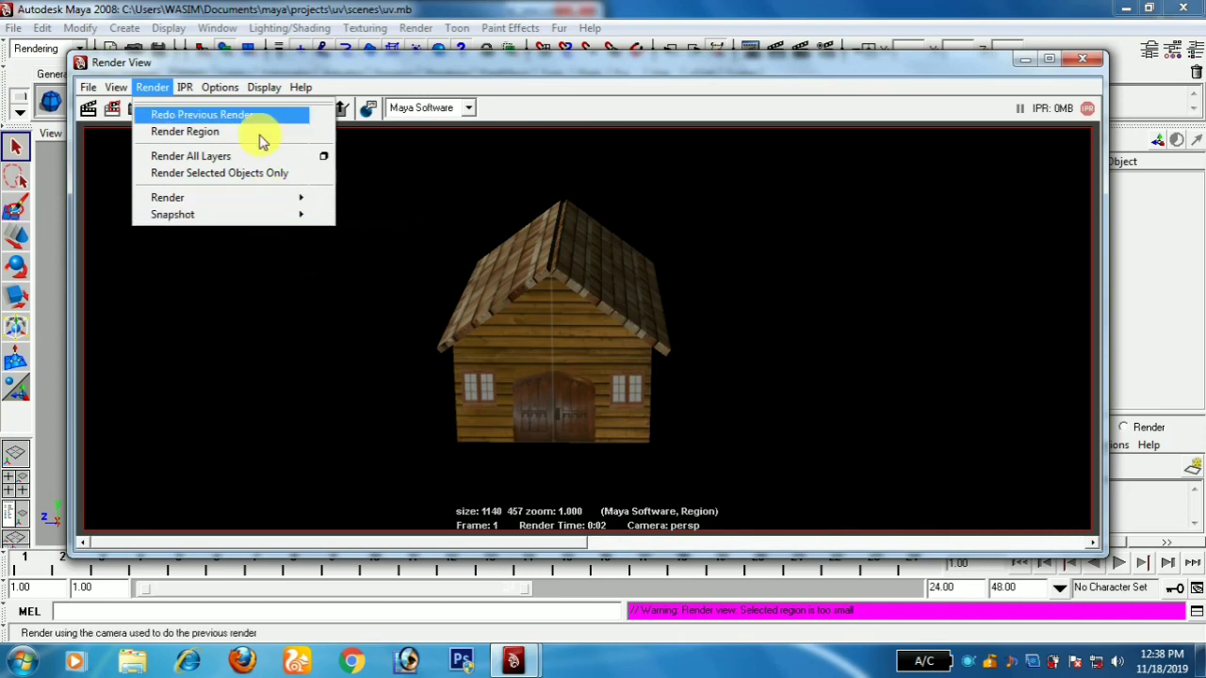
mouse_move(185, 87)
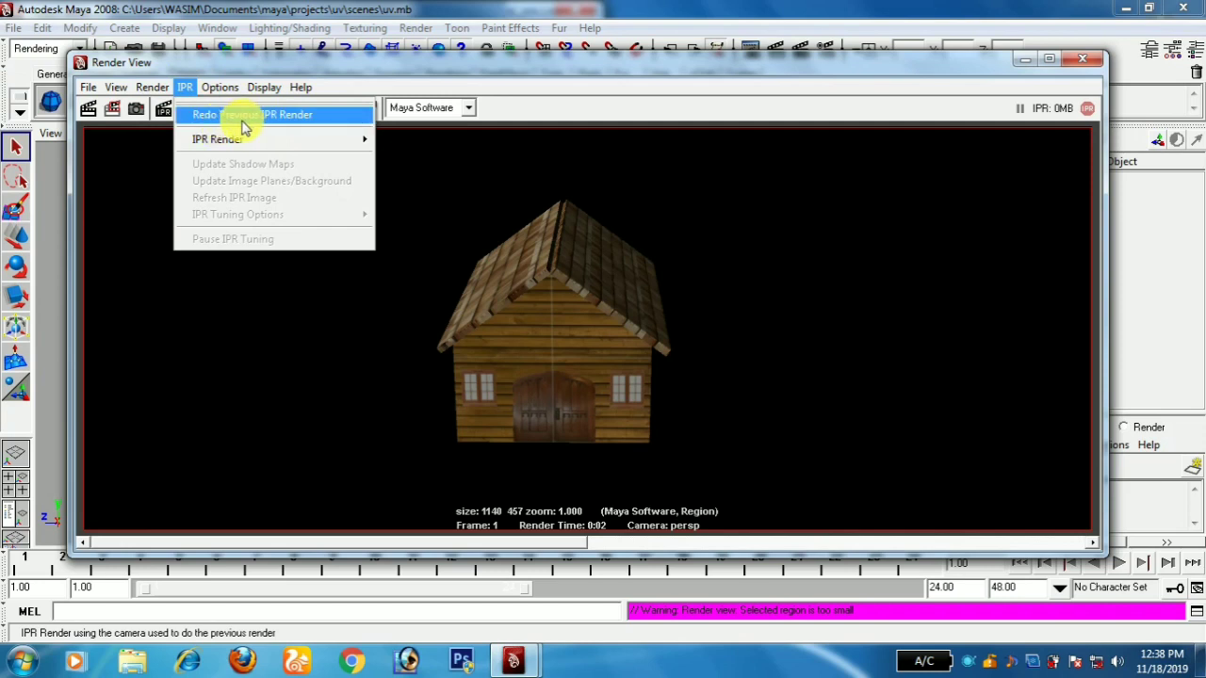
Step: Launch an IPR Render through the front camera to begin interactive tuning of the house
mouse_move(227, 139)
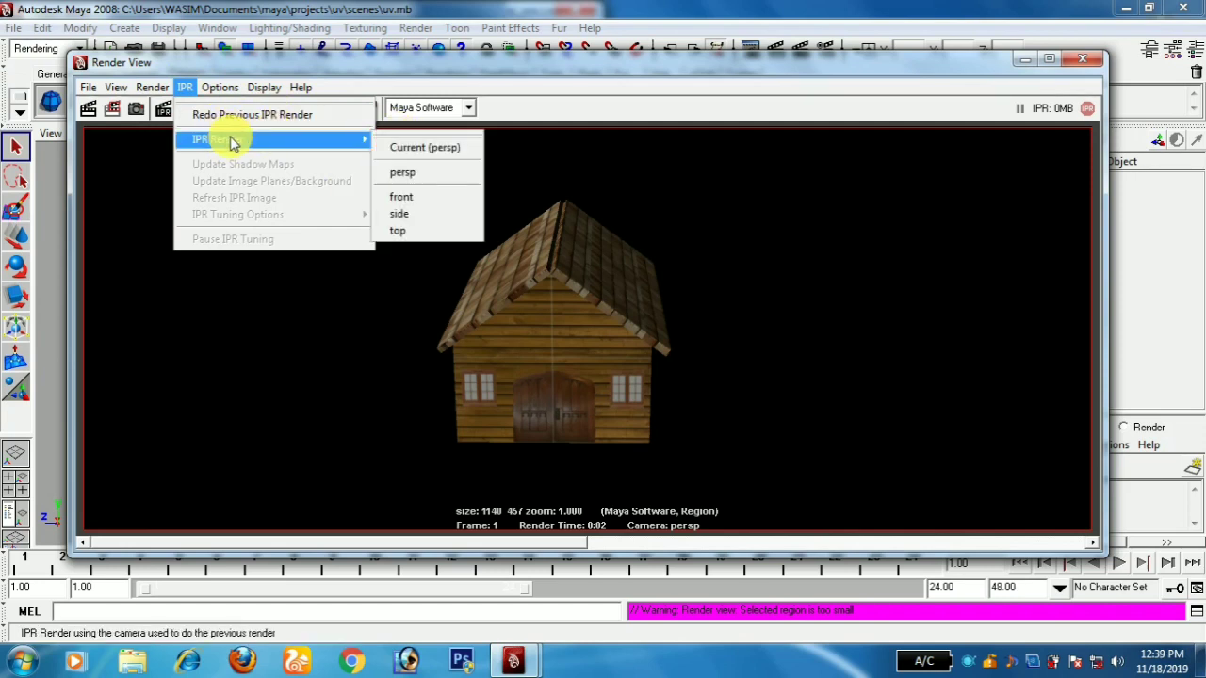
left_click(399, 197)
Step: Zoom into the IPR render, pan the house upward, and browse the IPR, Options and Display menus
scroll(584, 320, "up", 5)
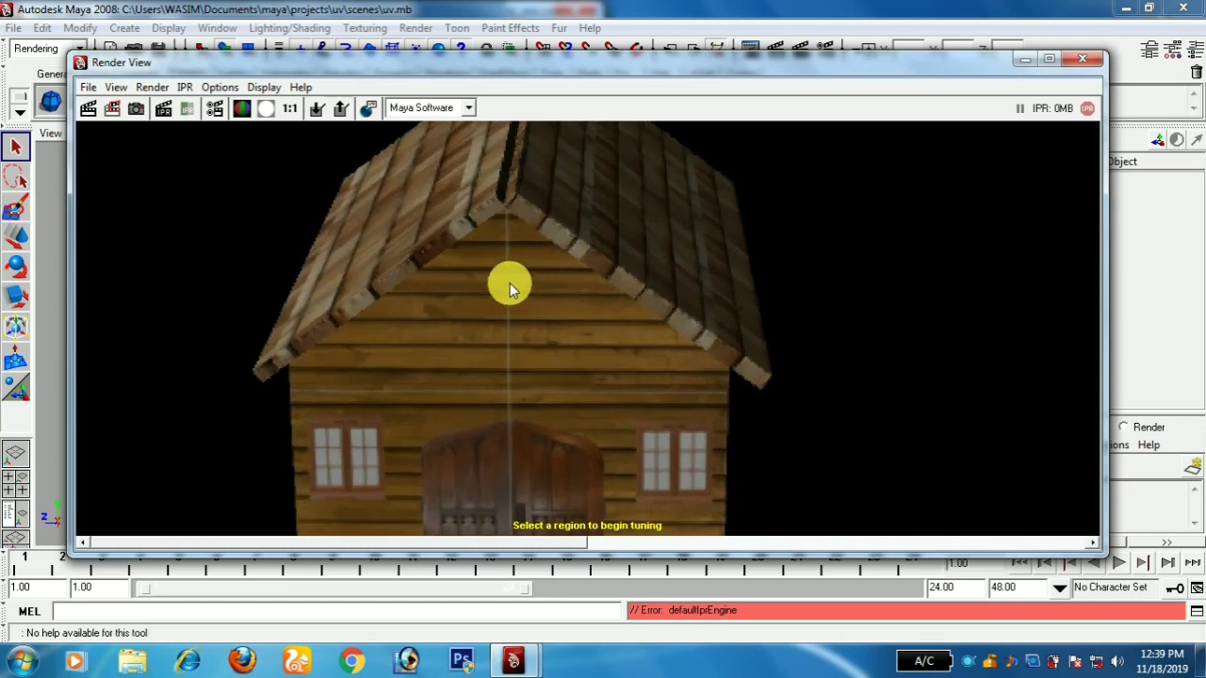
middle_click_drag(508, 353, 522, 291, "alt")
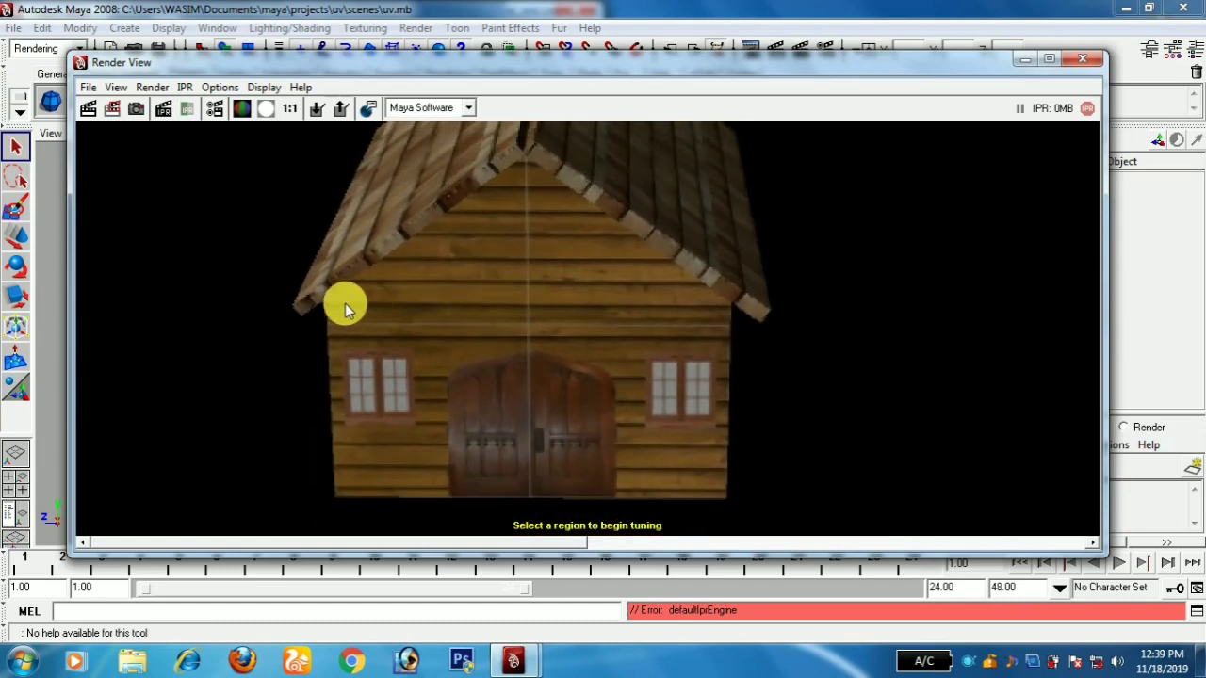
left_click(187, 87)
mouse_move(214, 89)
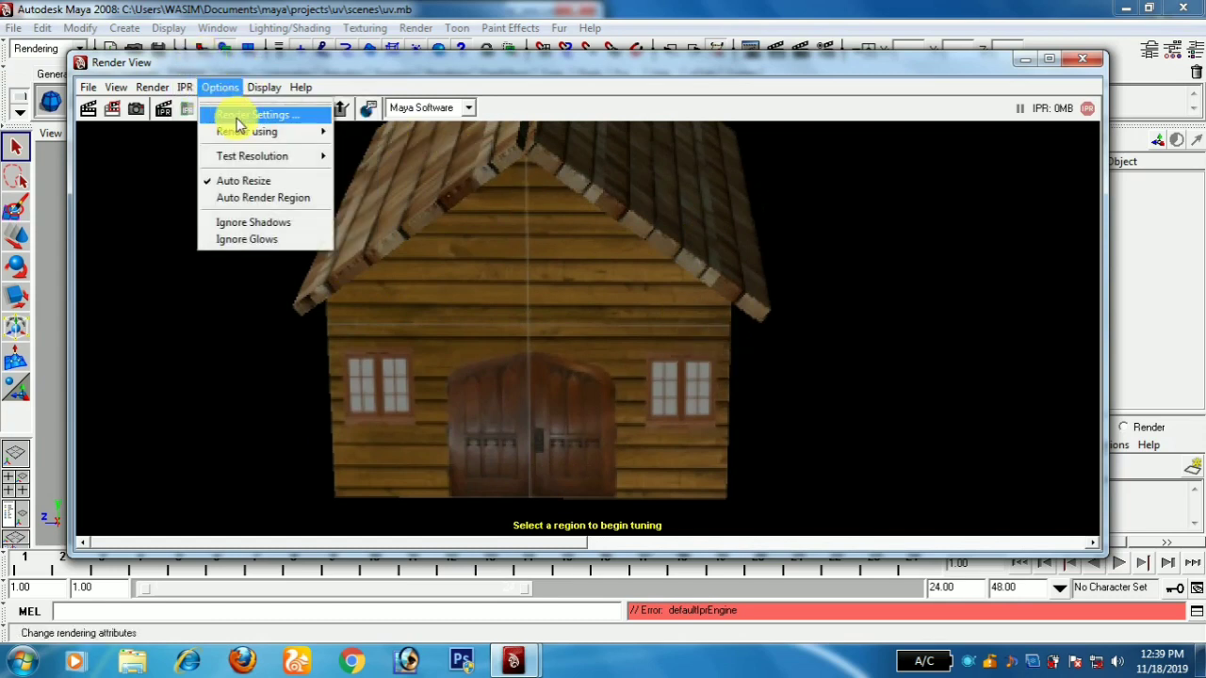
mouse_move(260, 89)
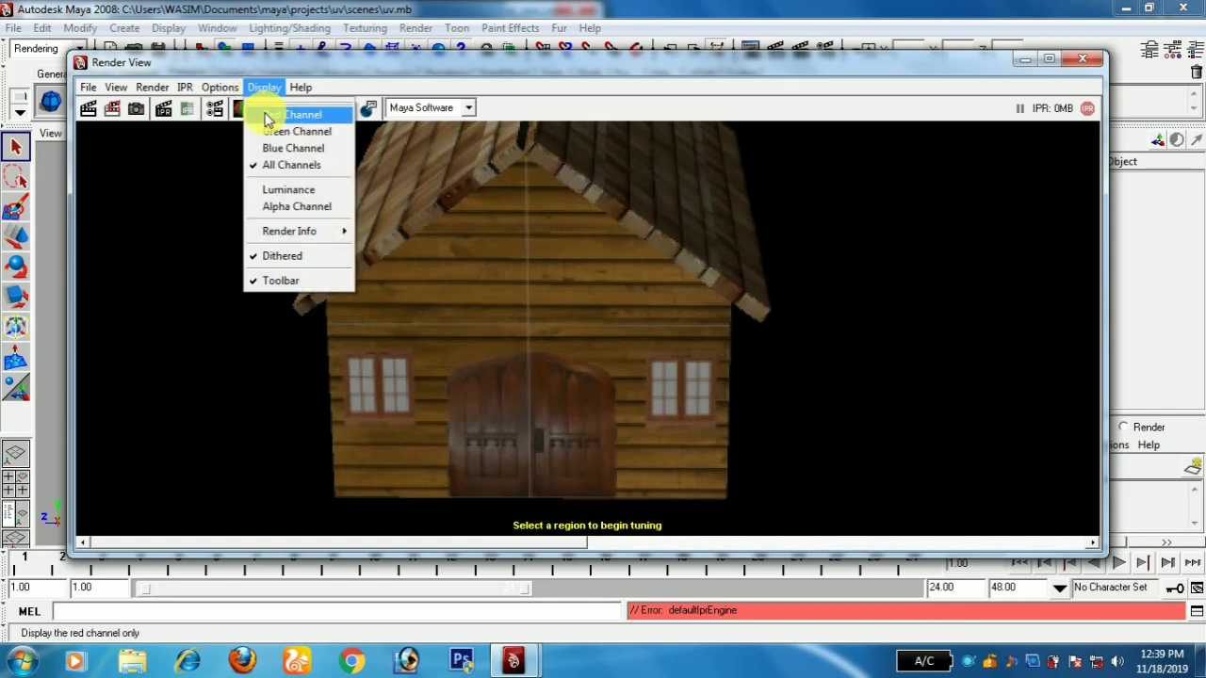
Step: Display the render's red, green and blue channels in turn, then all channels again
left_click(267, 115)
left_click(267, 87)
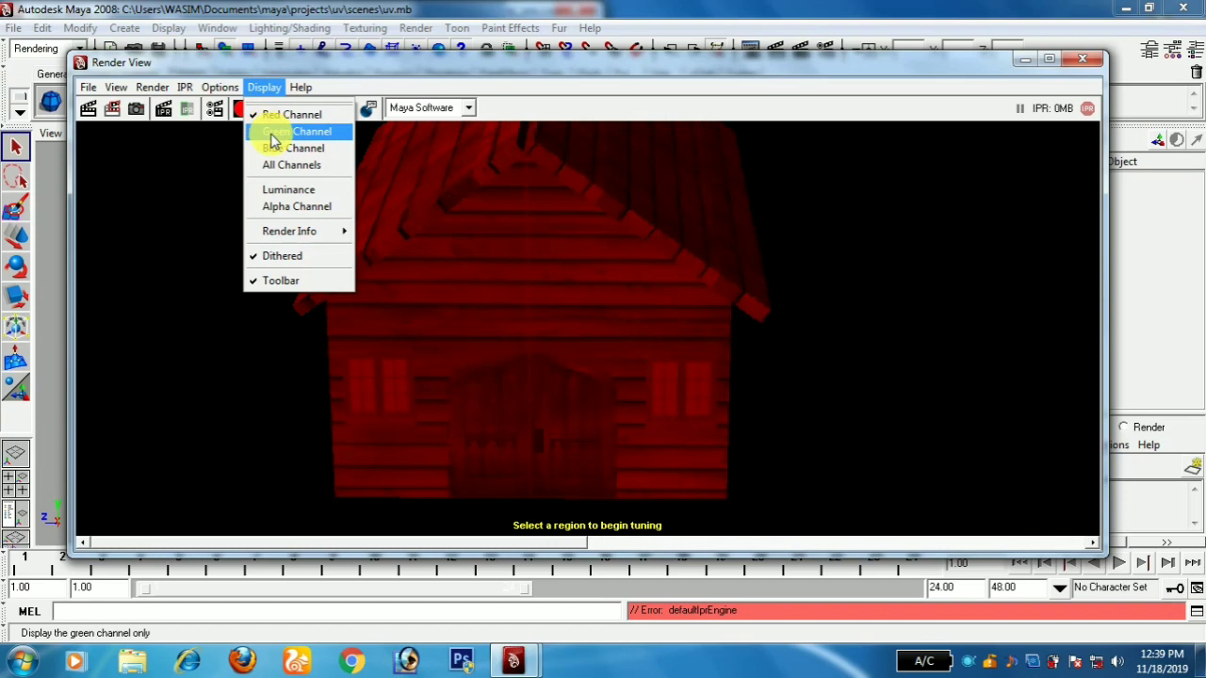
left_click(271, 139)
left_click(267, 87)
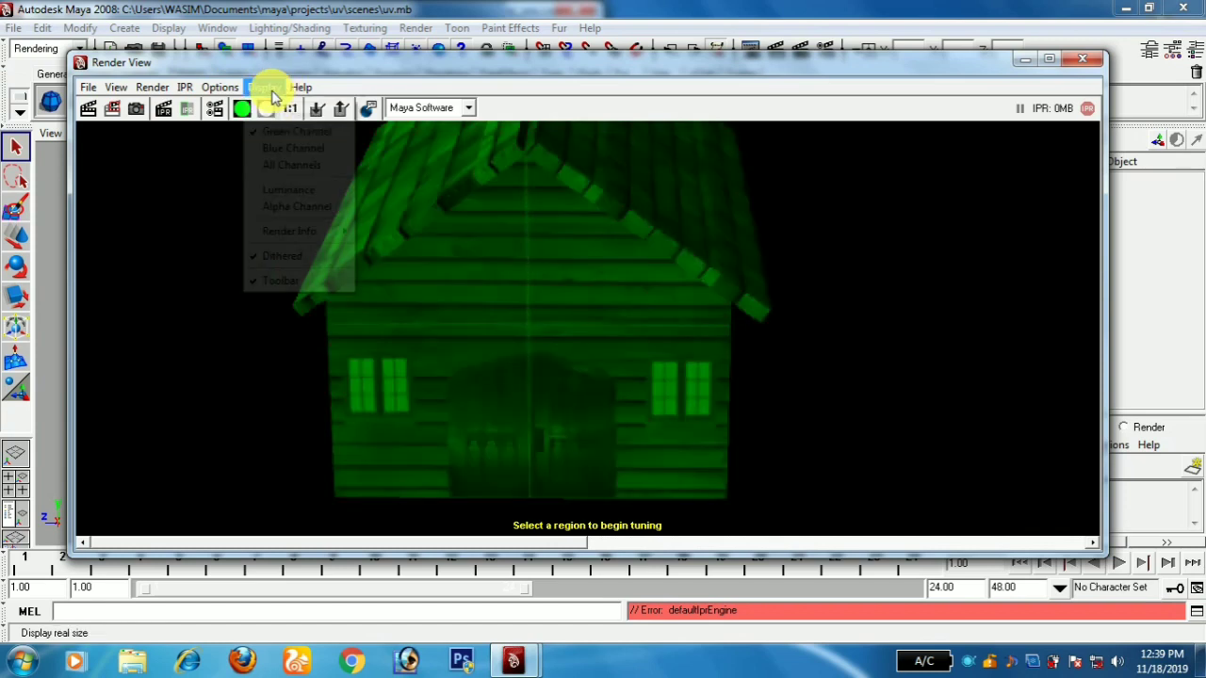
left_click(279, 151)
left_click(268, 87)
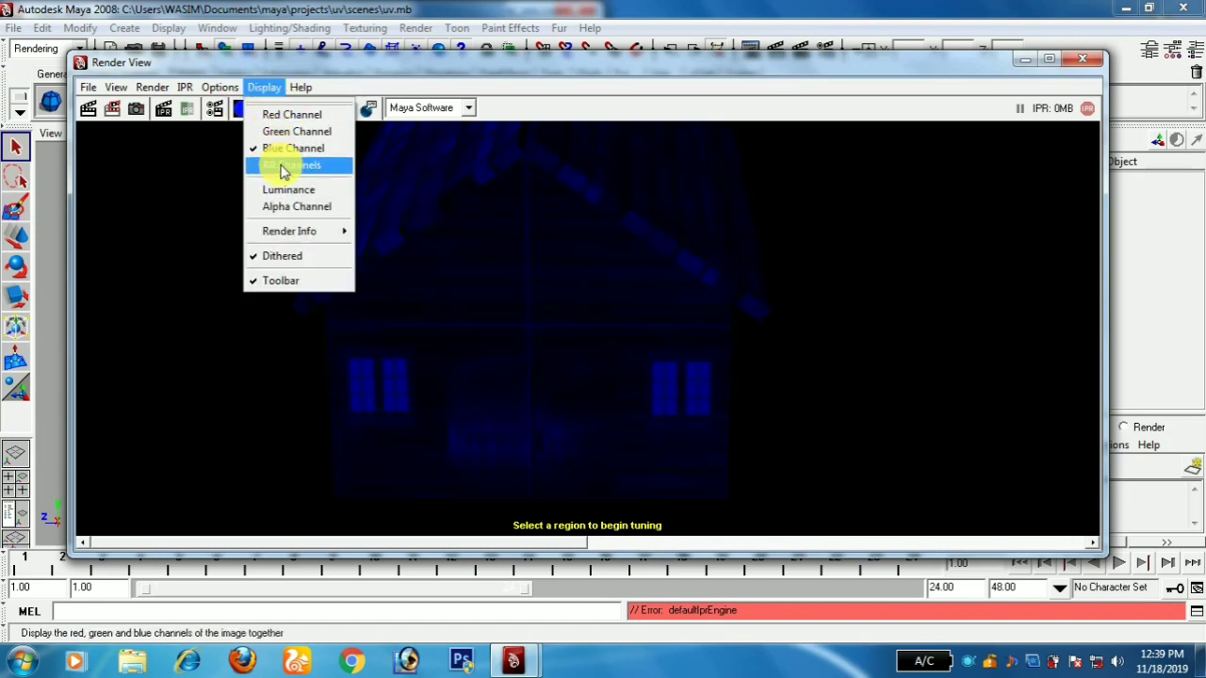
left_click(282, 166)
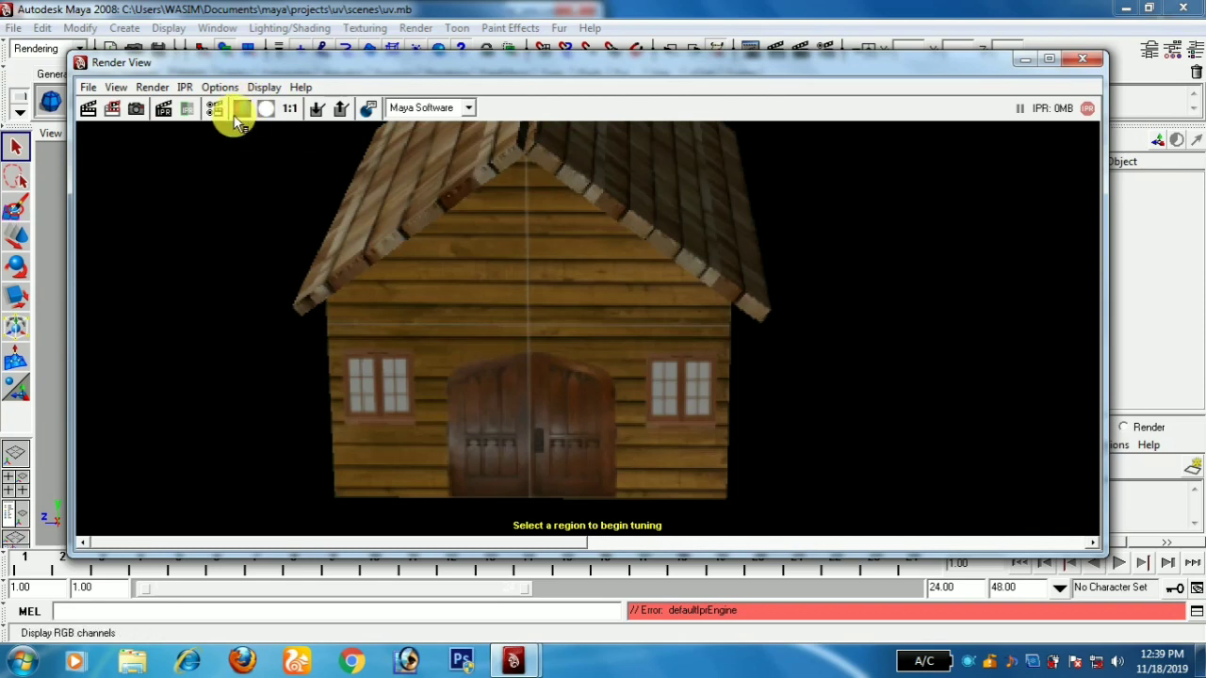
Step: View the render as luminance and as the white alpha silhouette, then restore All Channels
left_click(273, 87)
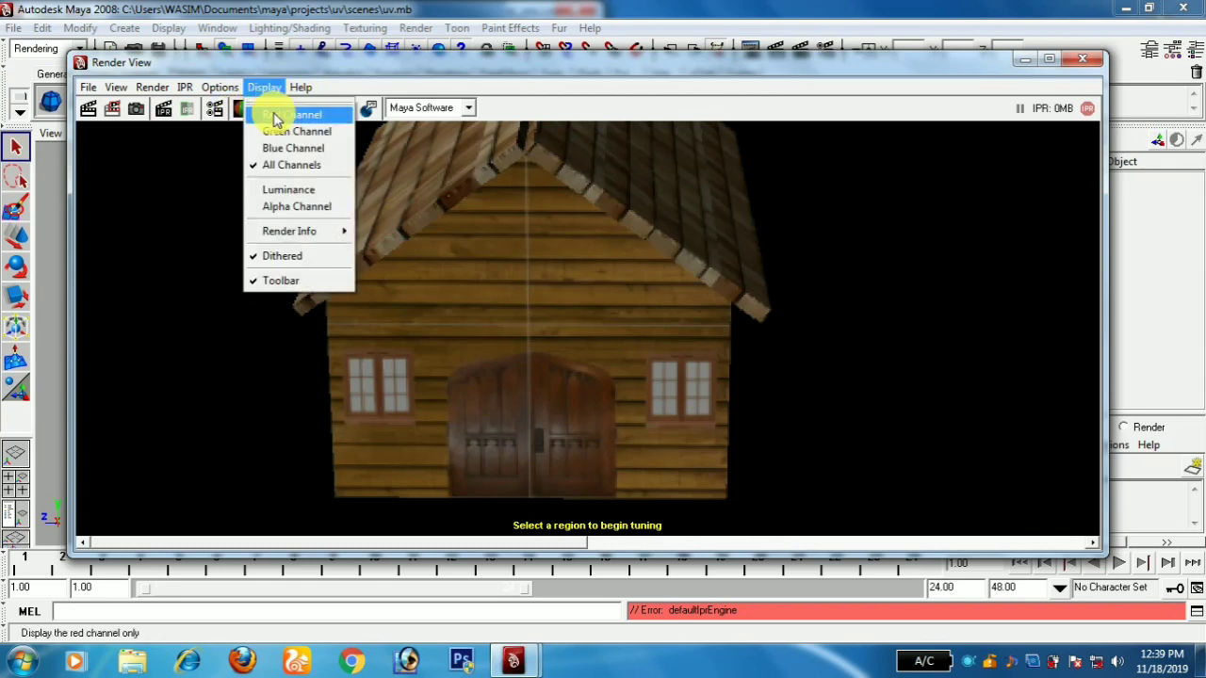
left_click(298, 192)
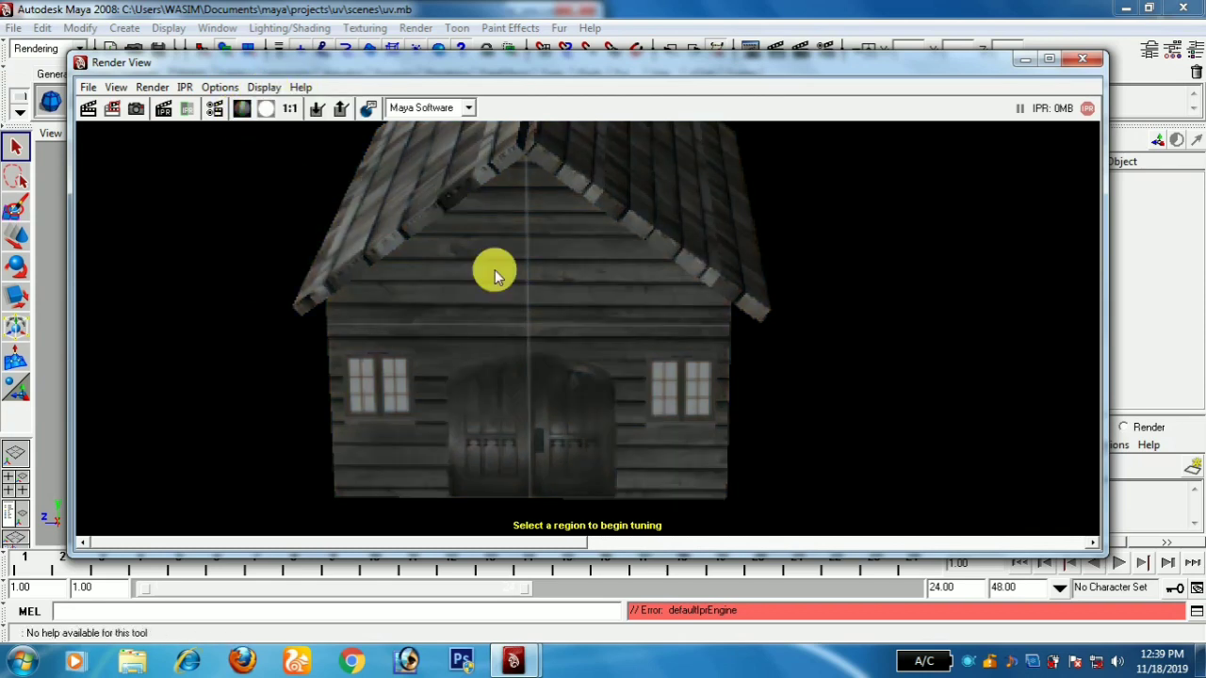
left_click(263, 88)
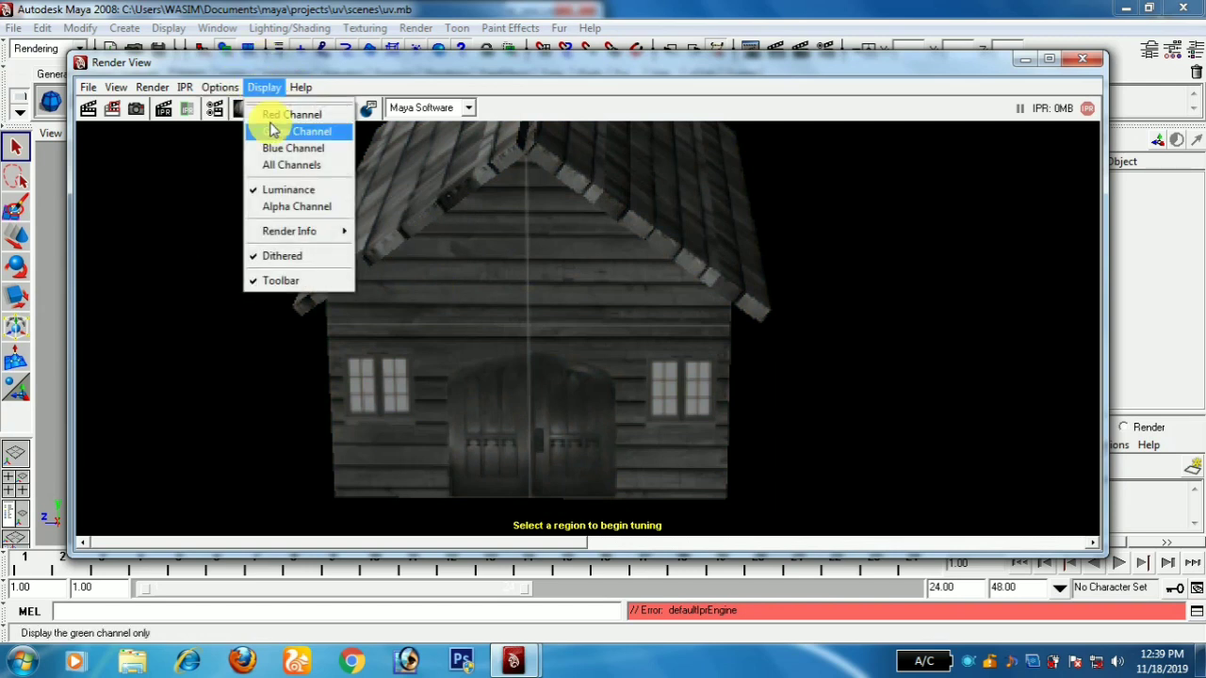
left_click(298, 208)
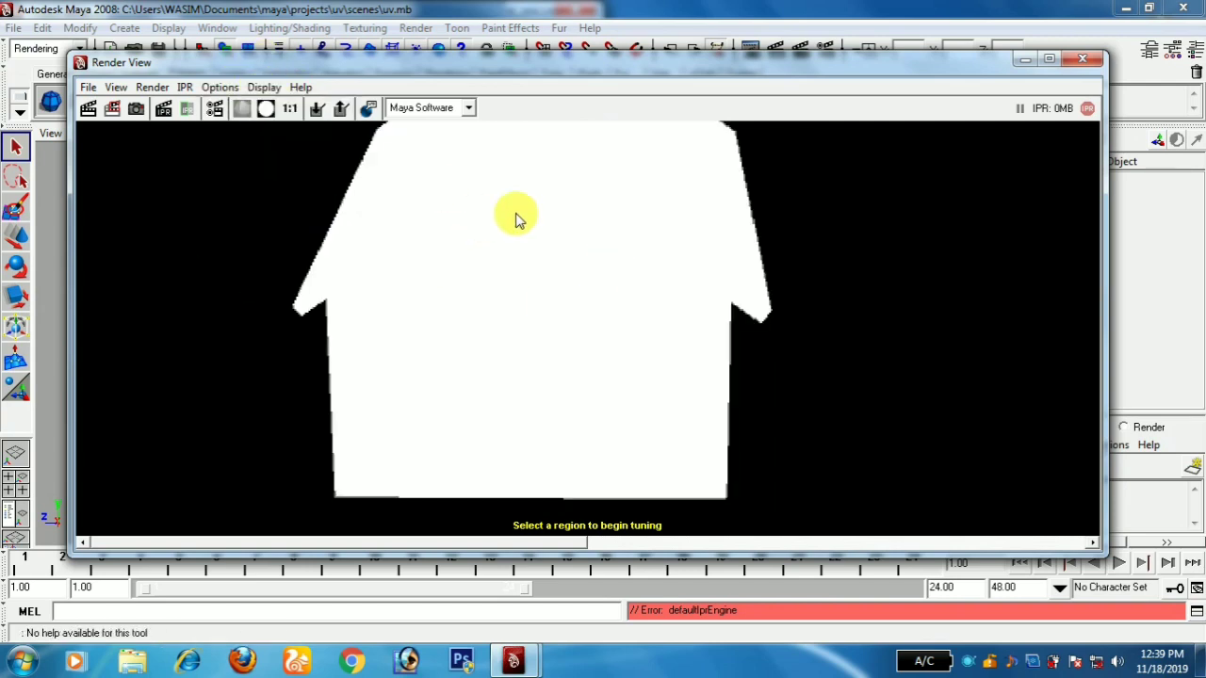
left_click(264, 88)
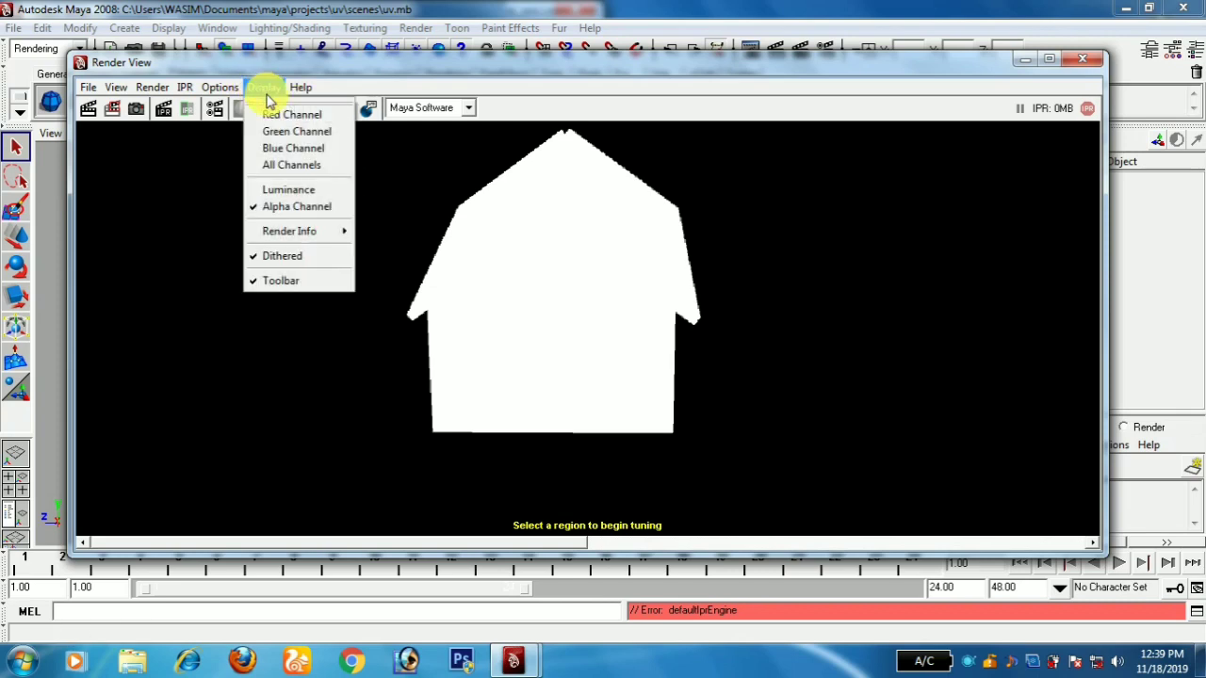
left_click(267, 209)
left_click(265, 87)
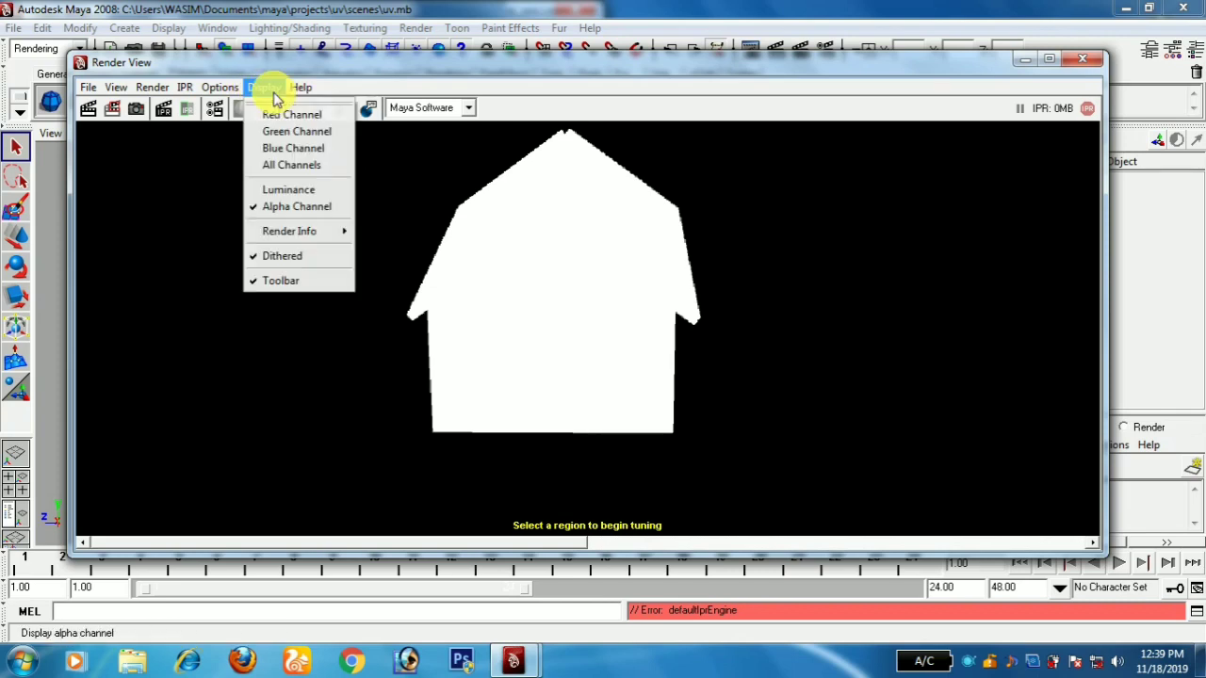
mouse_move(291, 232)
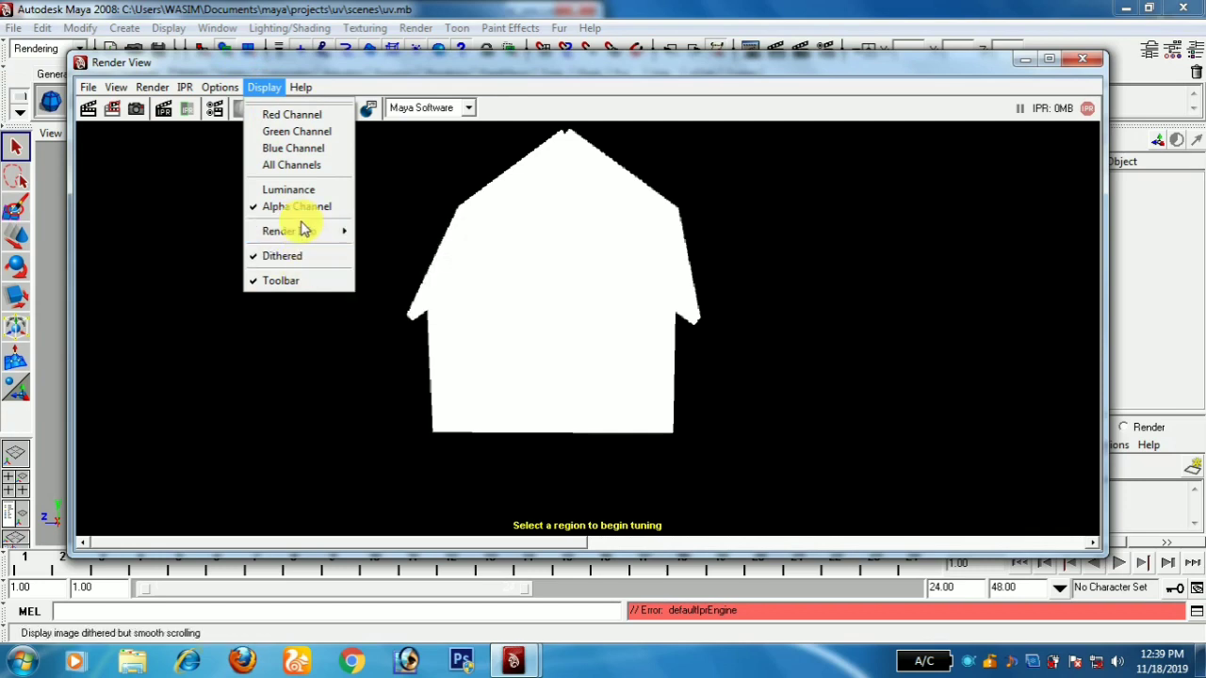
left_click(289, 167)
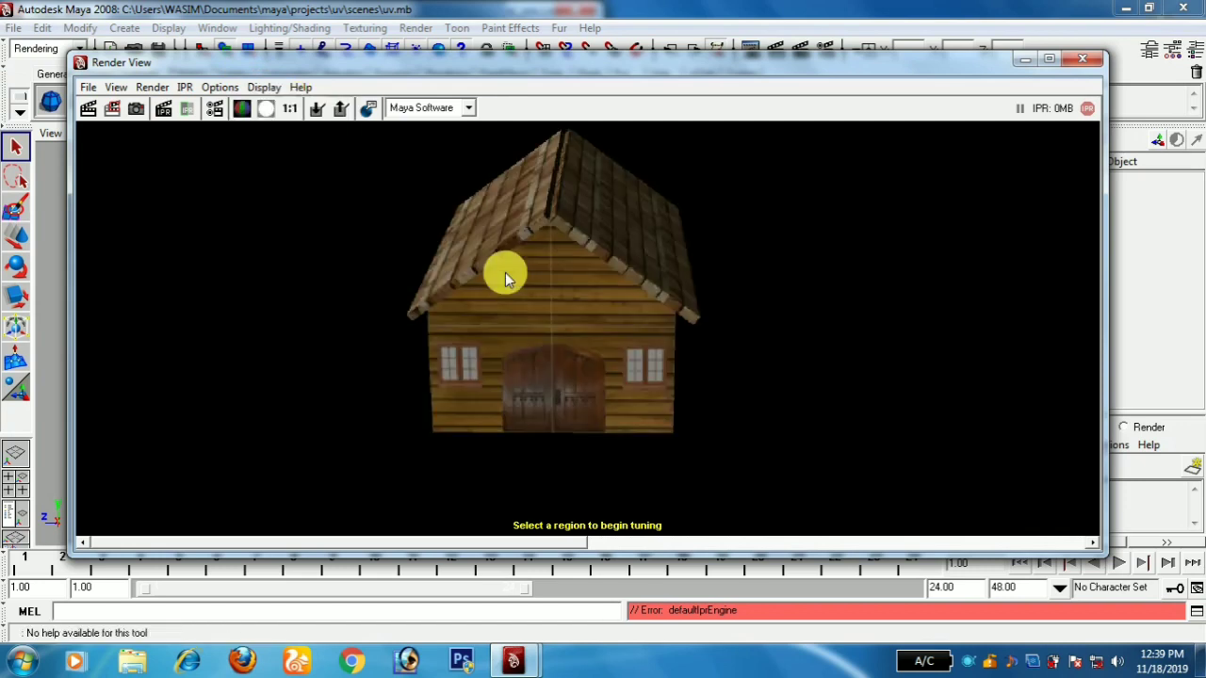
Step: Redo the previous render of the house, then drag a red render-region marquee around it
left_click(301, 87)
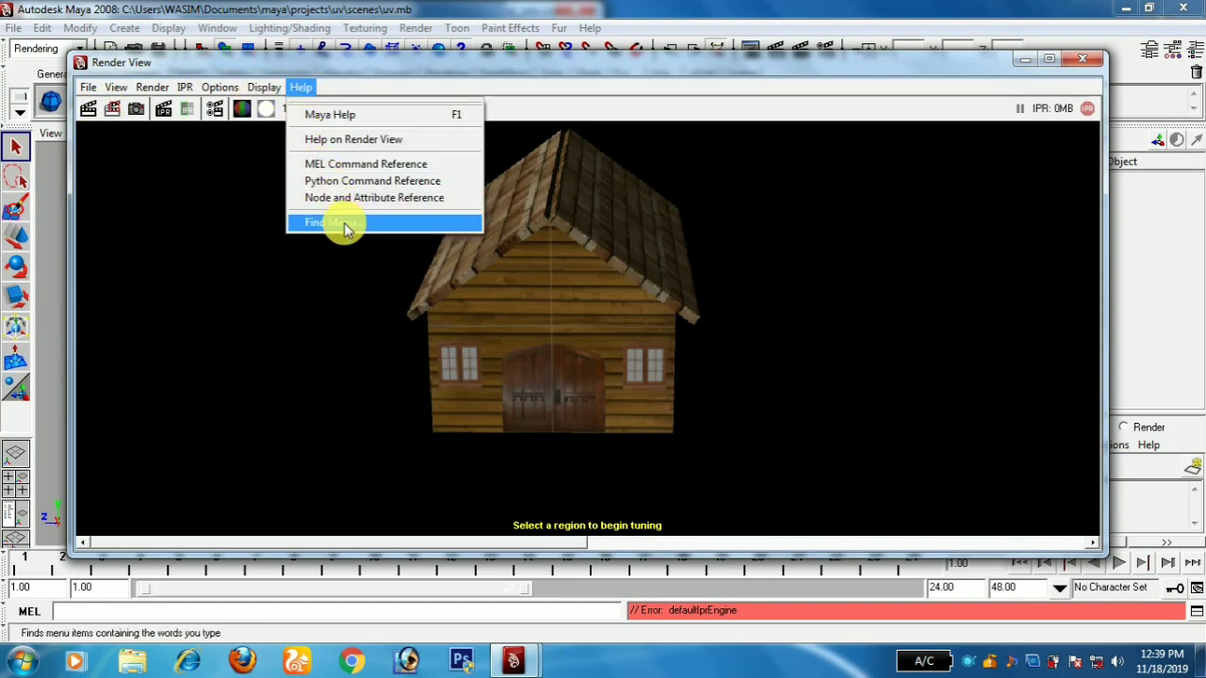
left_click(230, 207)
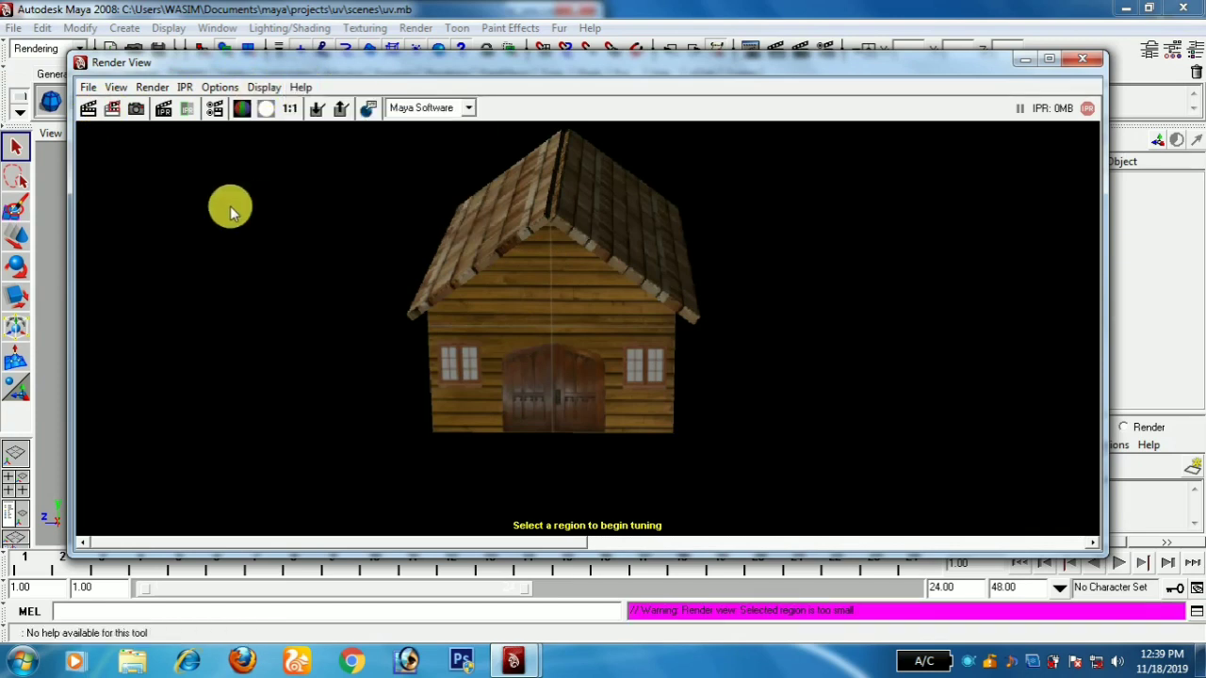
left_click(89, 107)
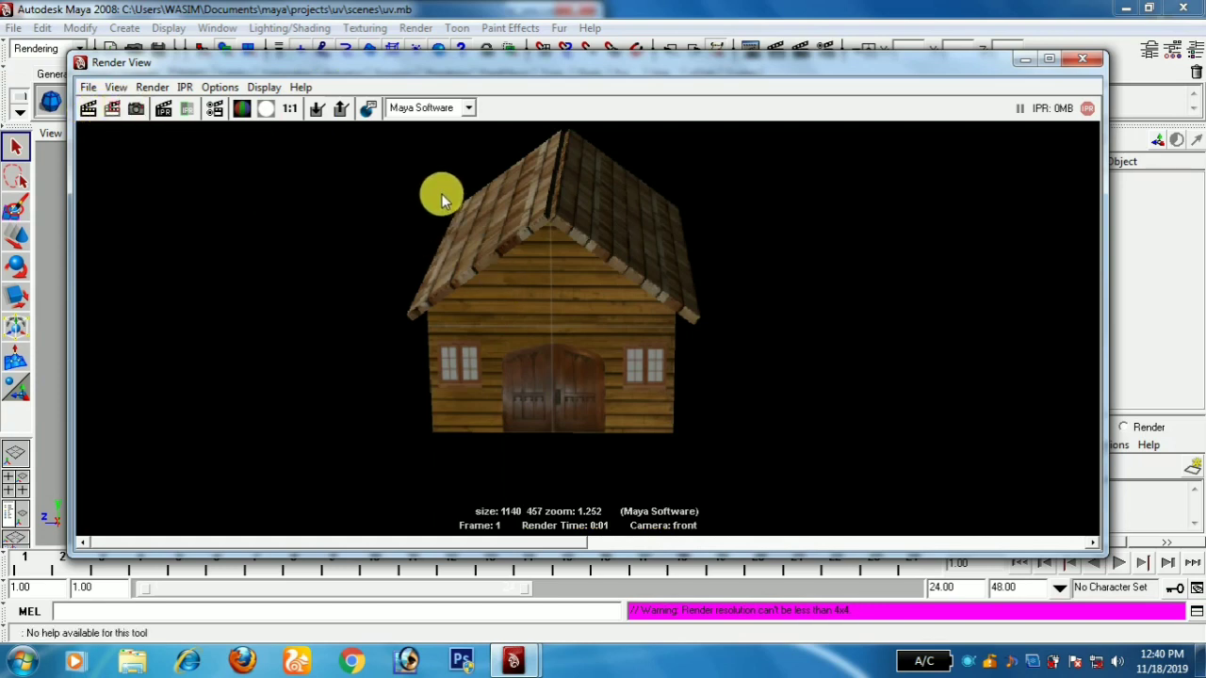
left_click_drag(427, 173, 437, 287)
left_click_drag(722, 419, 721, 422)
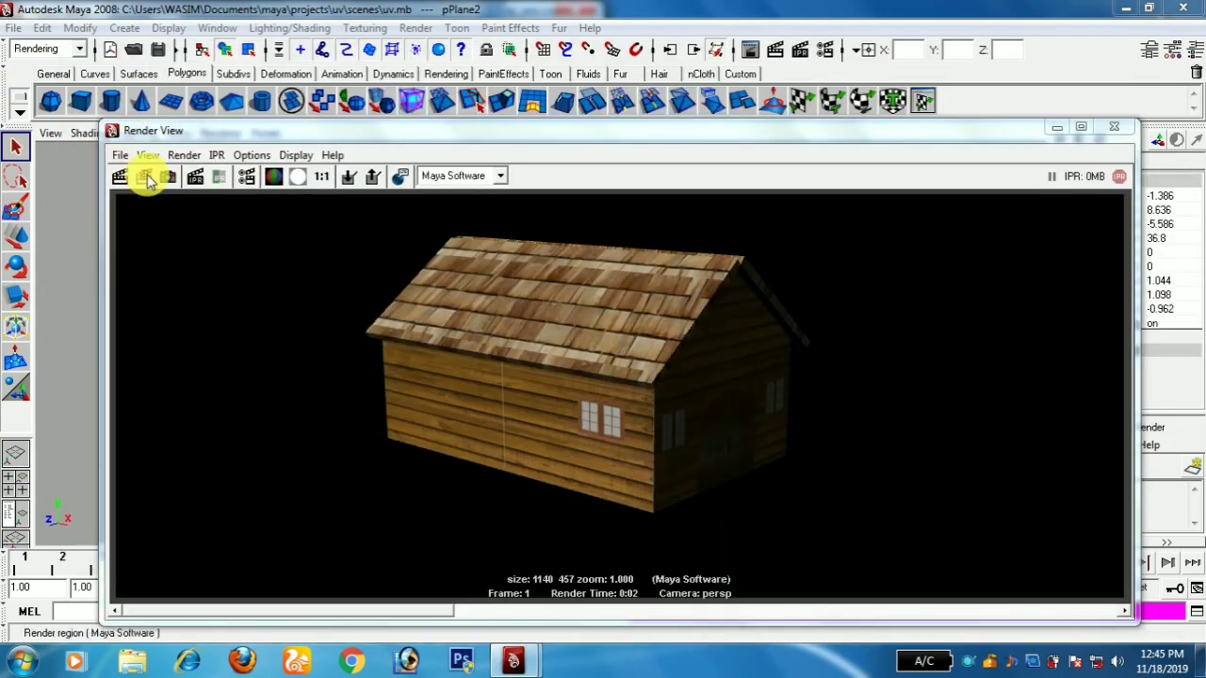
Step: Render the marked roof region, tumble the perspective camera, and re-render that region
left_click(148, 180)
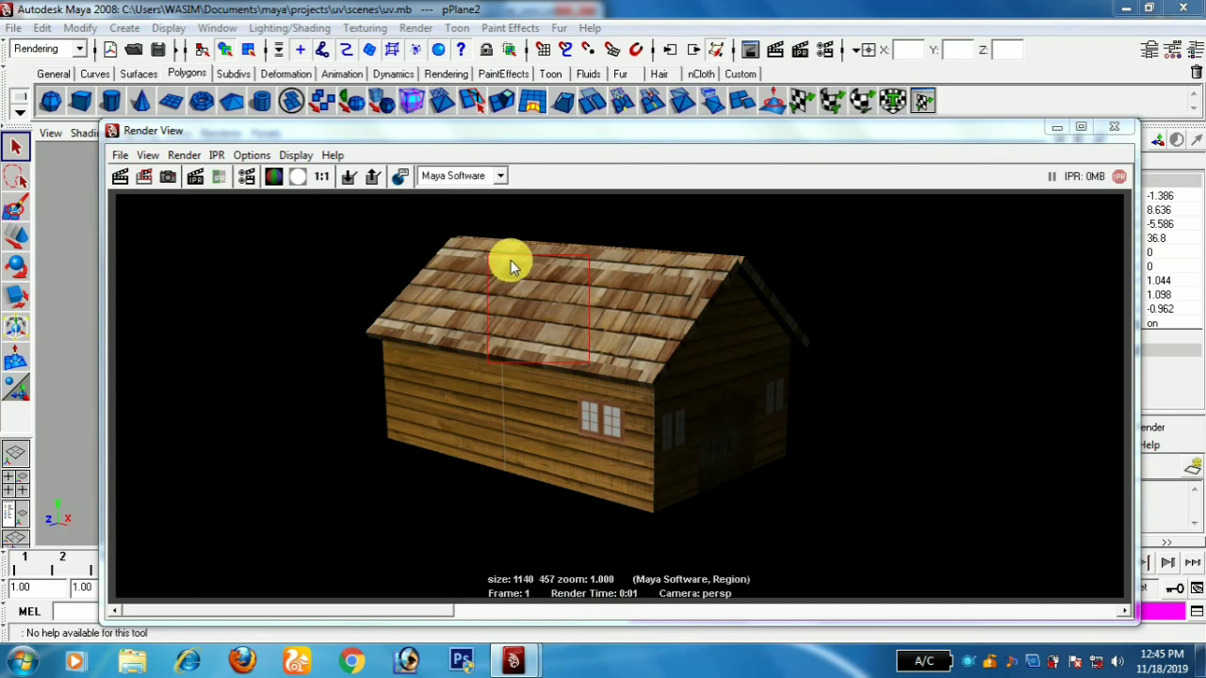
left_click(317, 135)
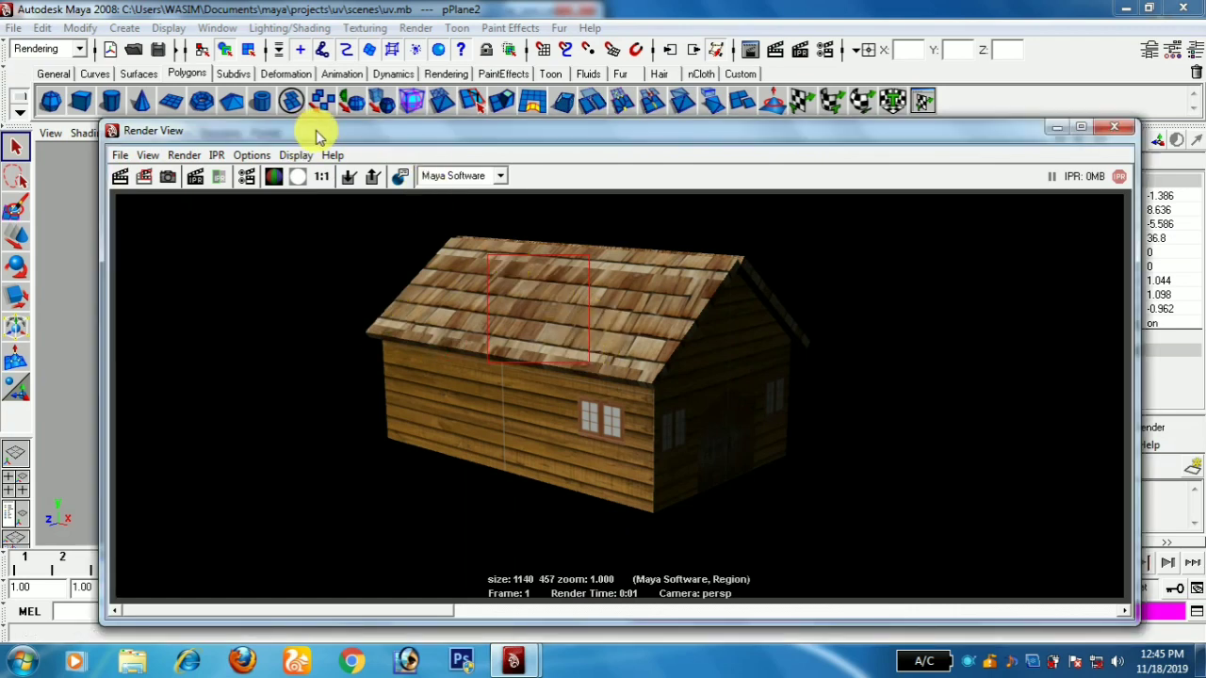
left_click_drag(318, 135, 325, 267)
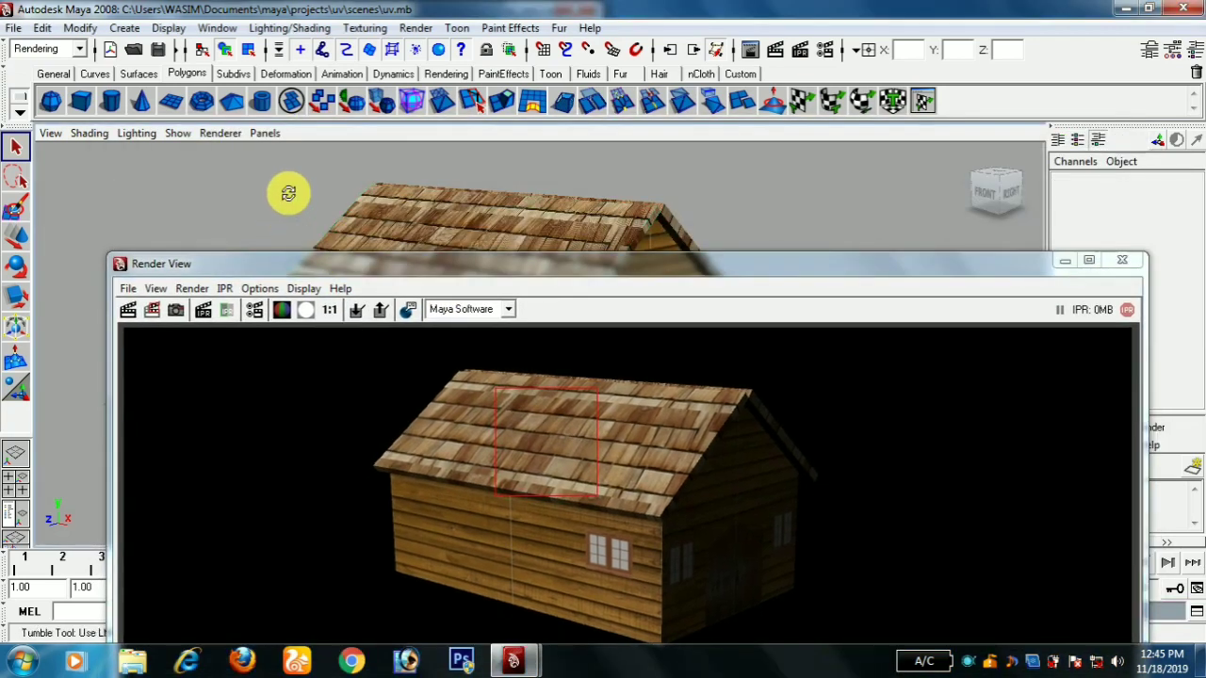
left_click_drag(288, 193, 202, 188)
left_click_drag(441, 273, 417, 120)
left_click(122, 153)
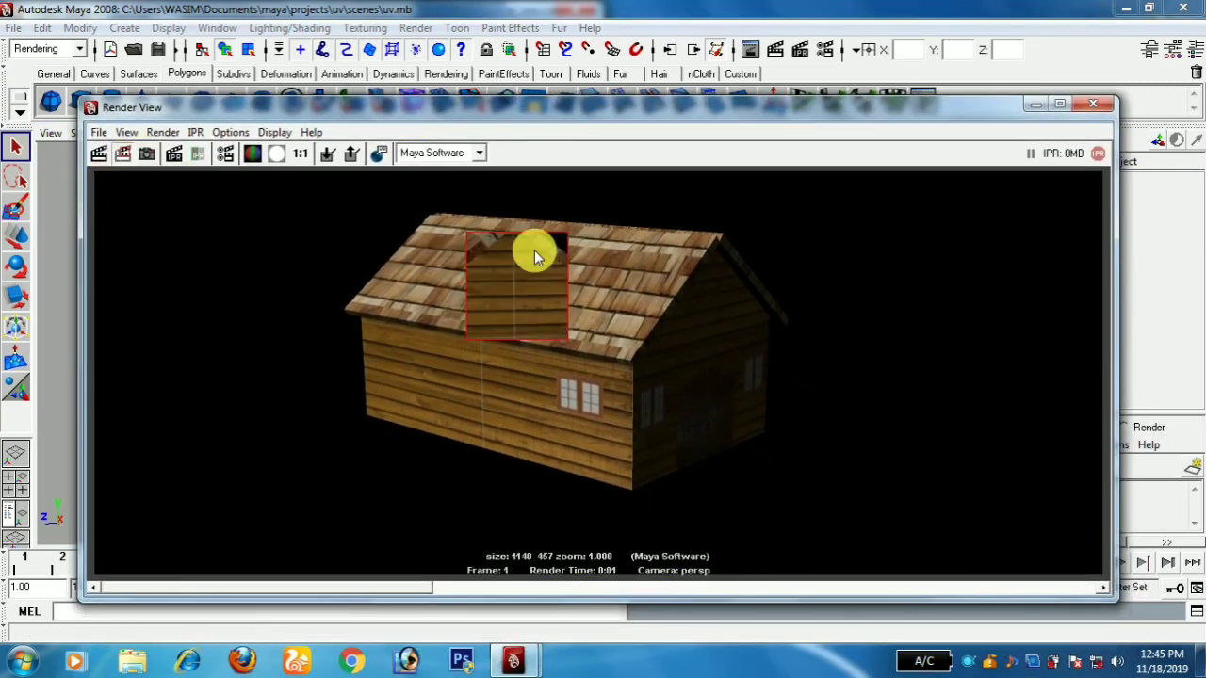
Step: Clear the render region and start an interactive IPR render of the house
left_click(499, 432)
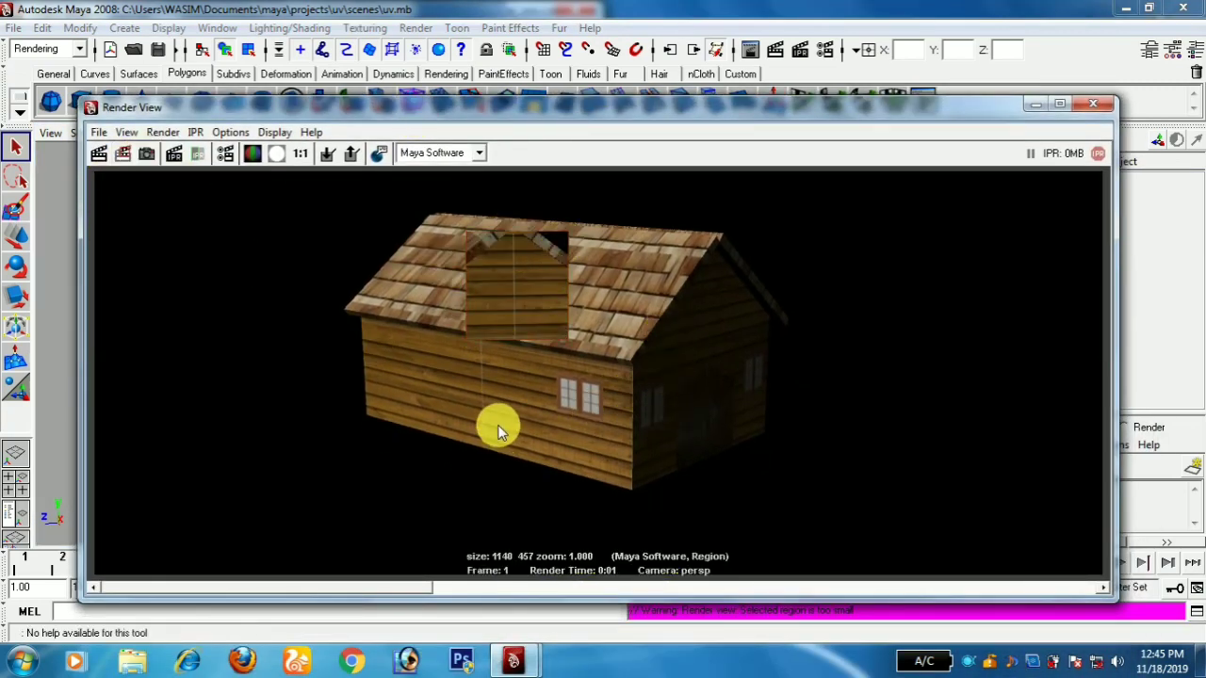
scroll(513, 356, "up", 2)
scroll(513, 356, "down", 3)
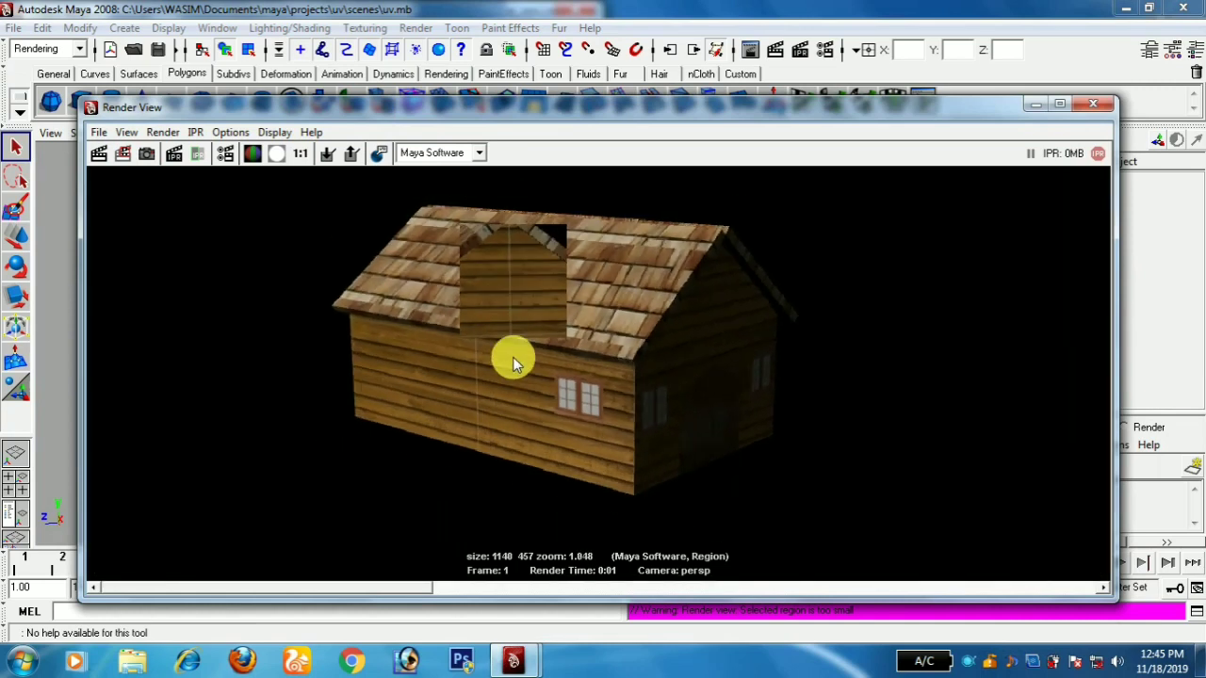
left_click(175, 157)
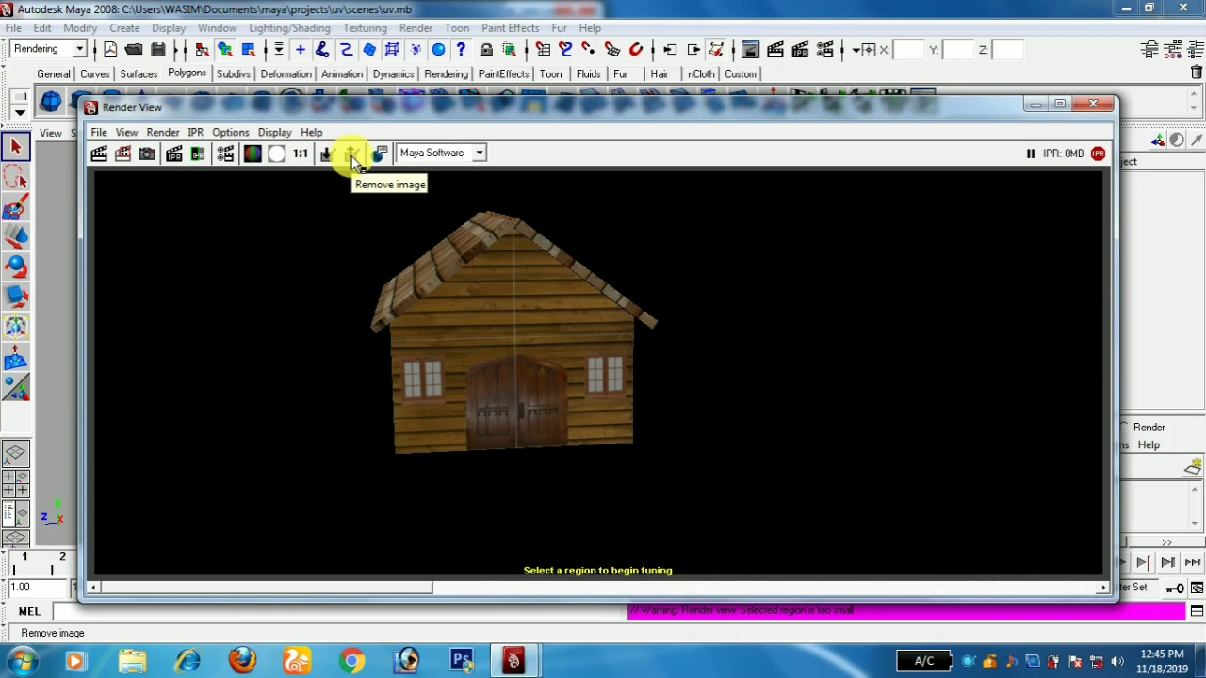
Step: Open Render Settings from Render View and view the Maya Software tab
left_click(235, 133)
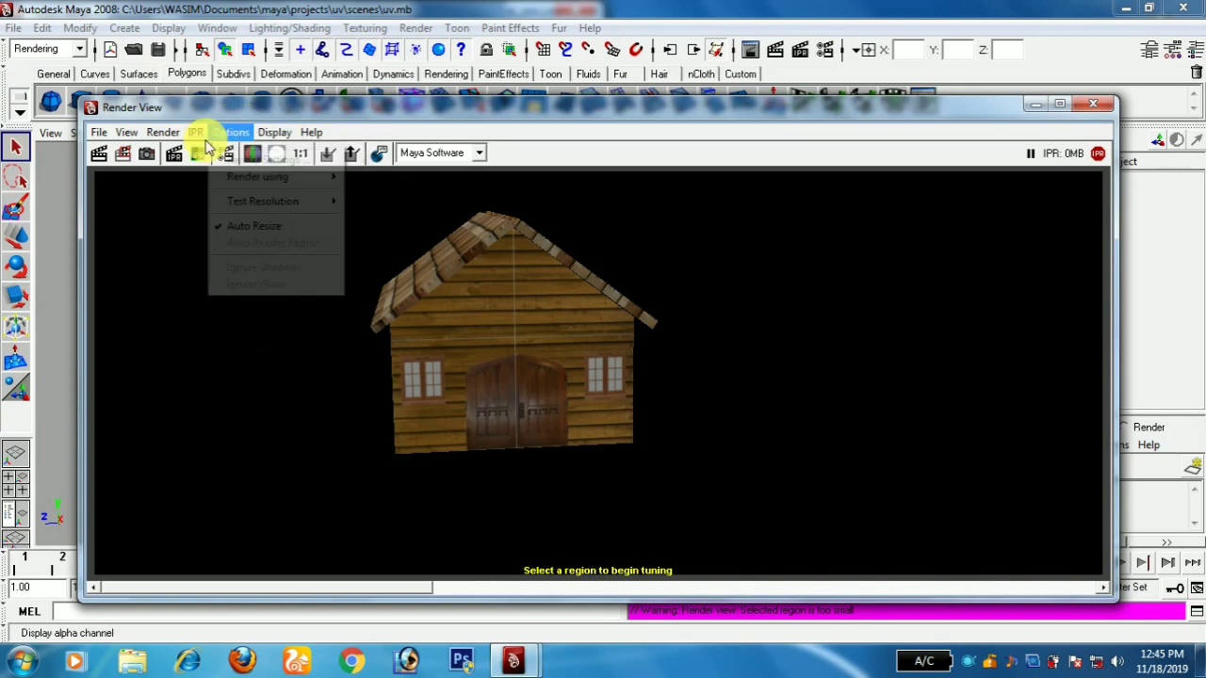
left_click(250, 162)
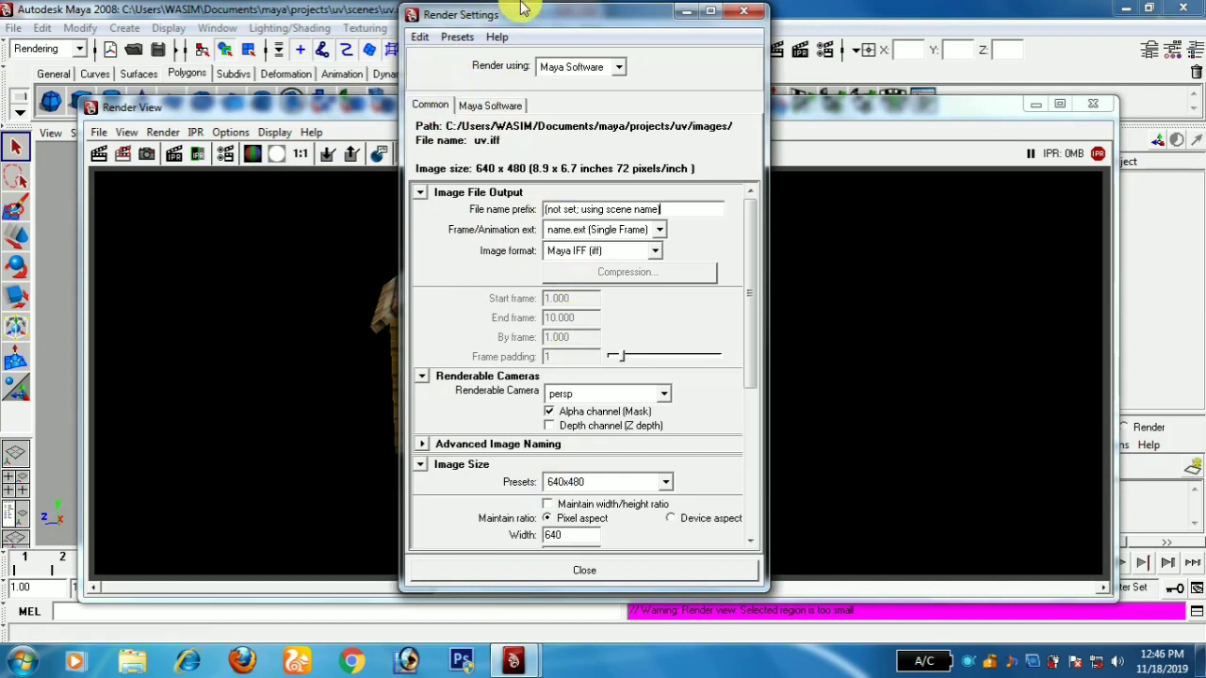
left_click(619, 67)
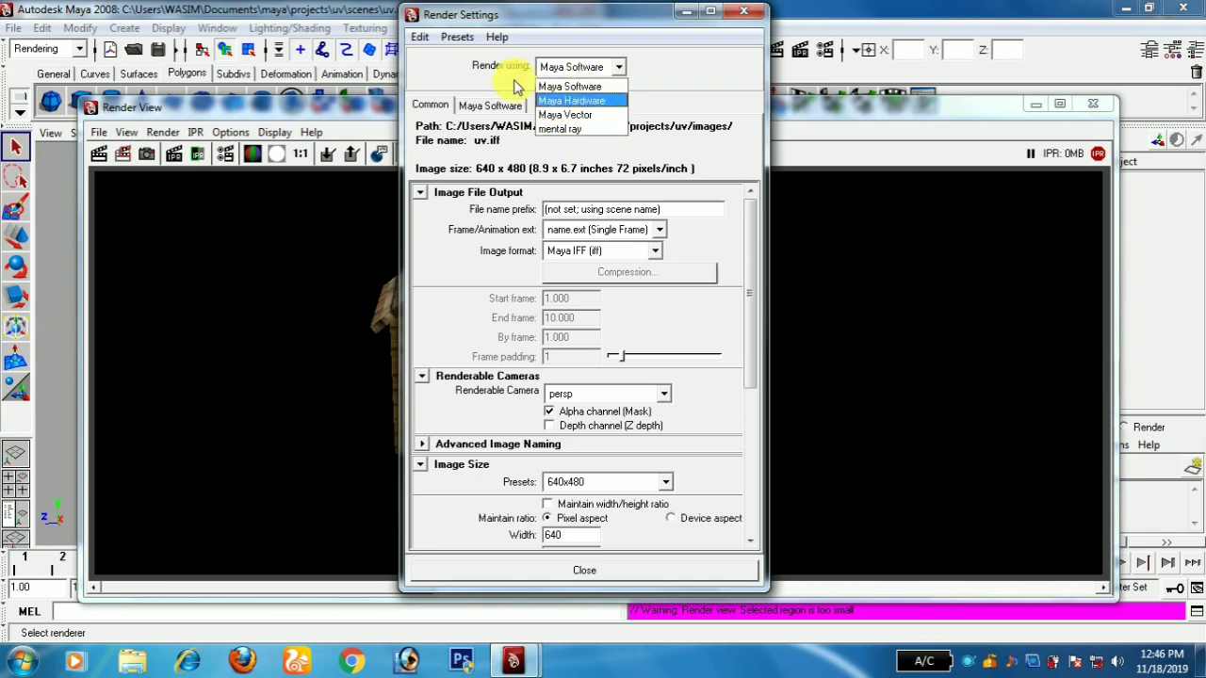
left_click(471, 92)
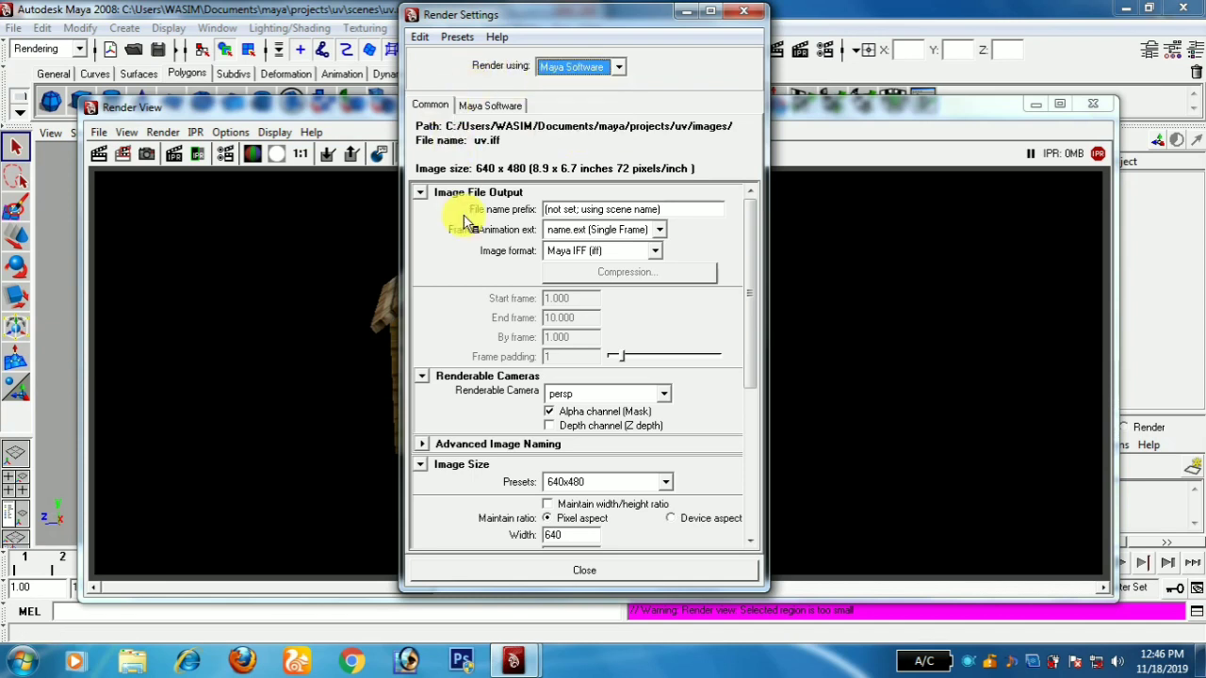
left_click(492, 106)
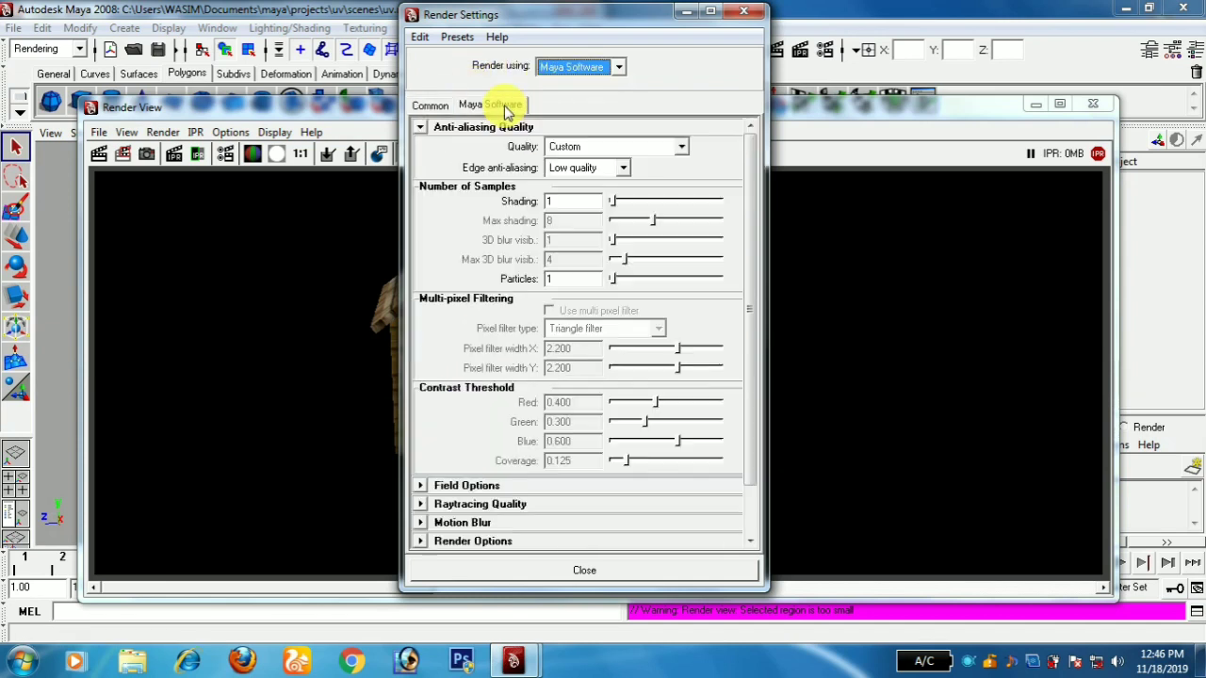
Step: Preview Maya Hardware quality settings, then switch the renderer back to Maya Software
left_click(618, 67)
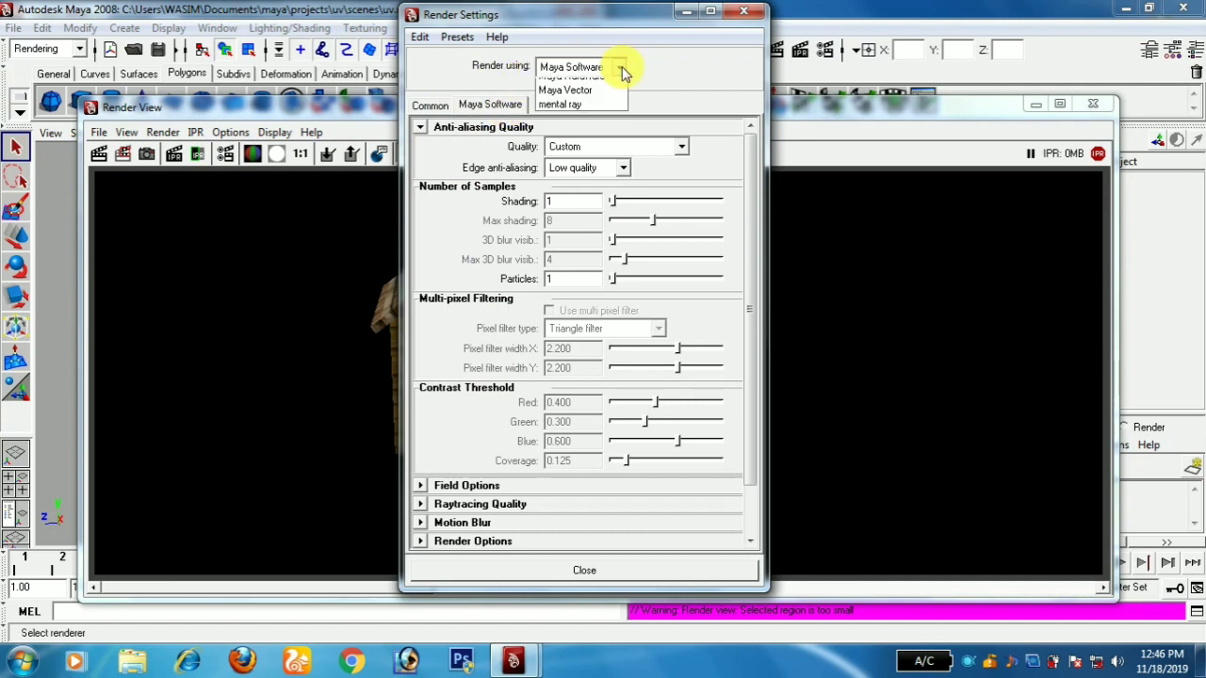
left_click(576, 100)
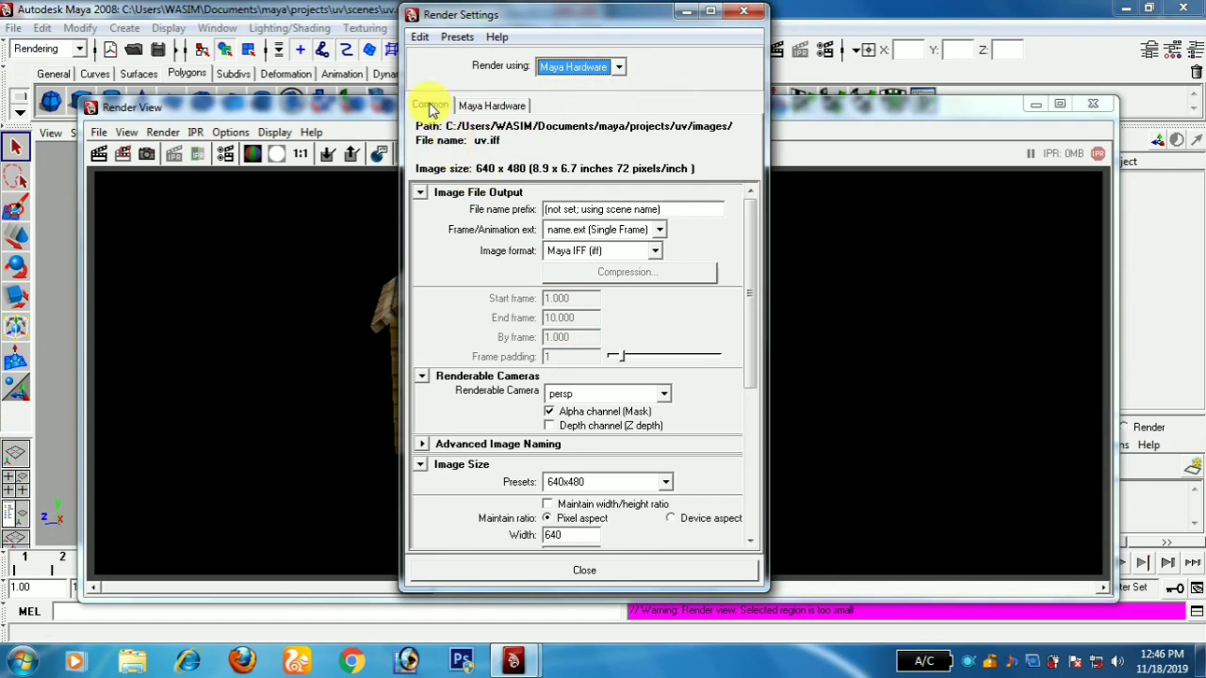
left_click(494, 106)
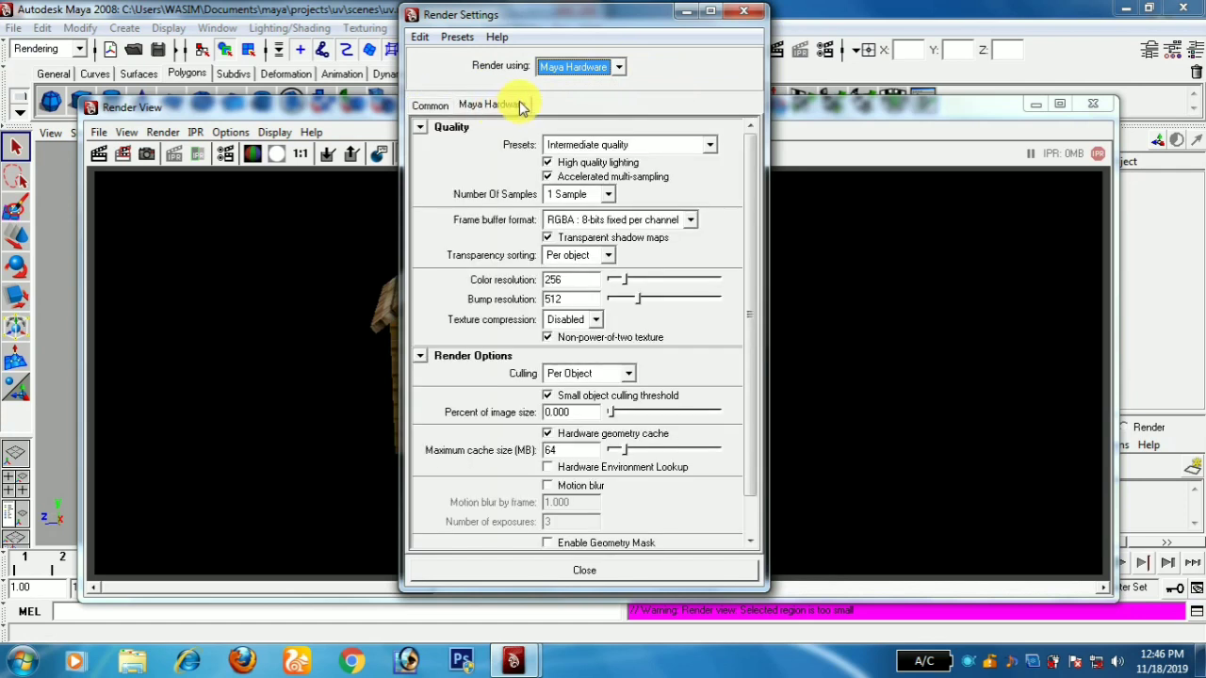
left_click(618, 67)
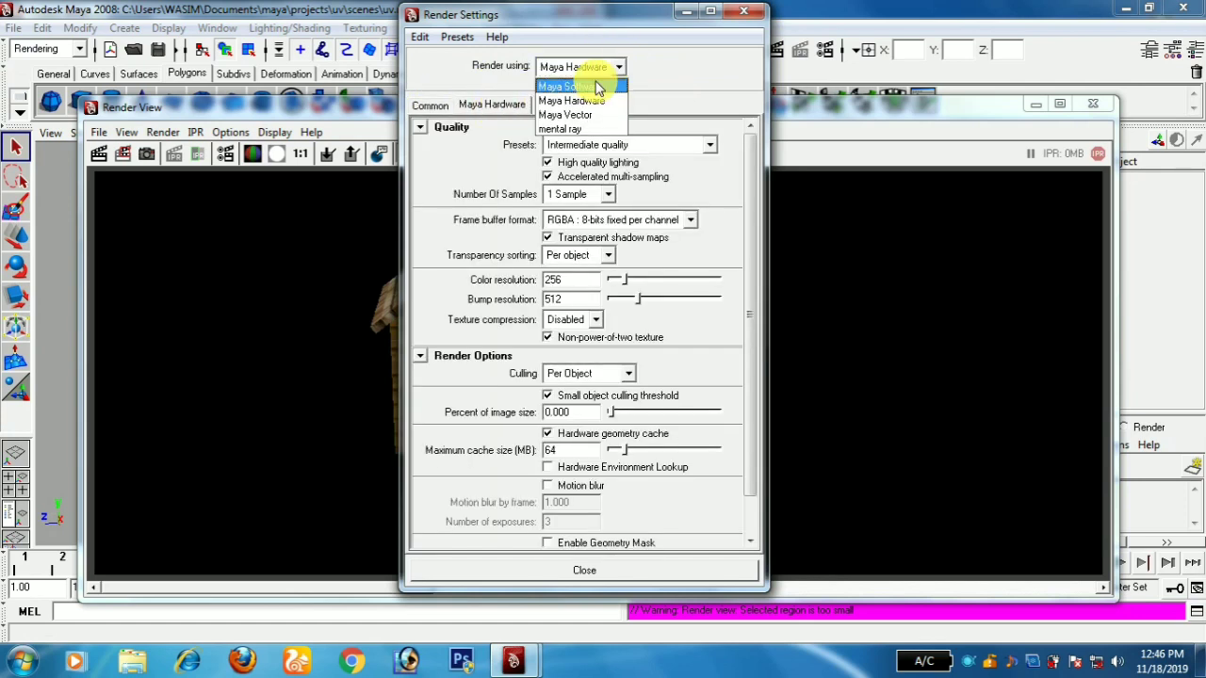
left_click(577, 84)
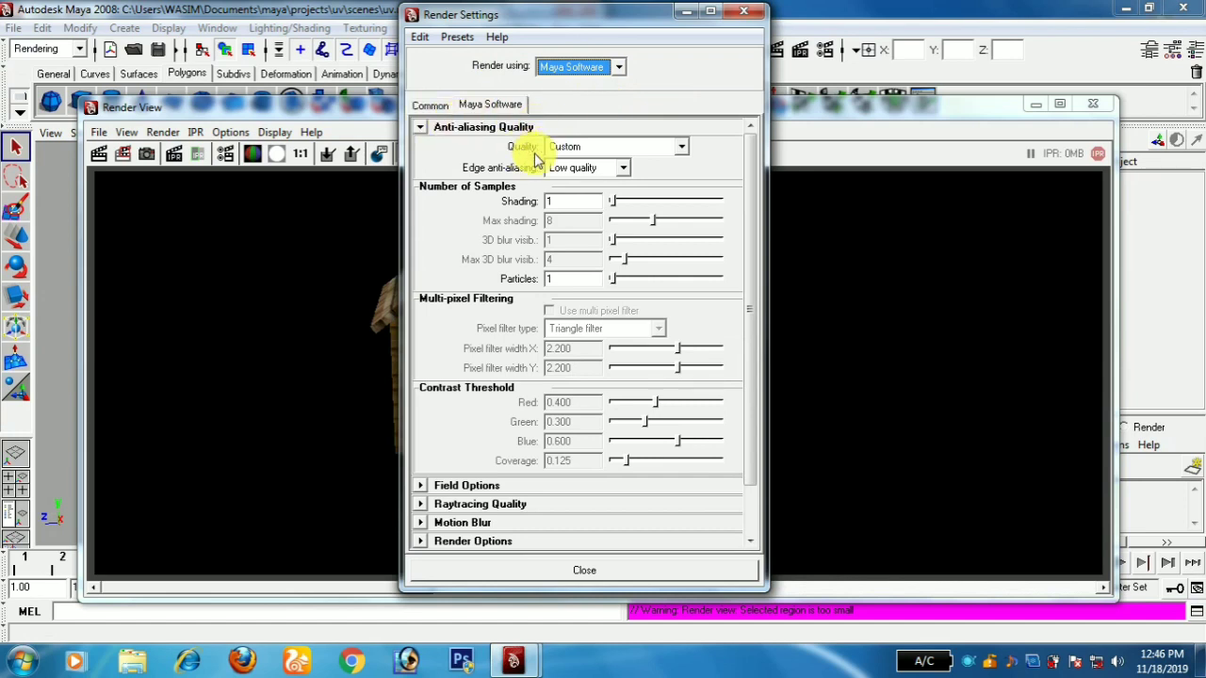
Step: Keep anti-aliasing quality at Custom and edge anti-aliasing at Low quality
left_click(681, 147)
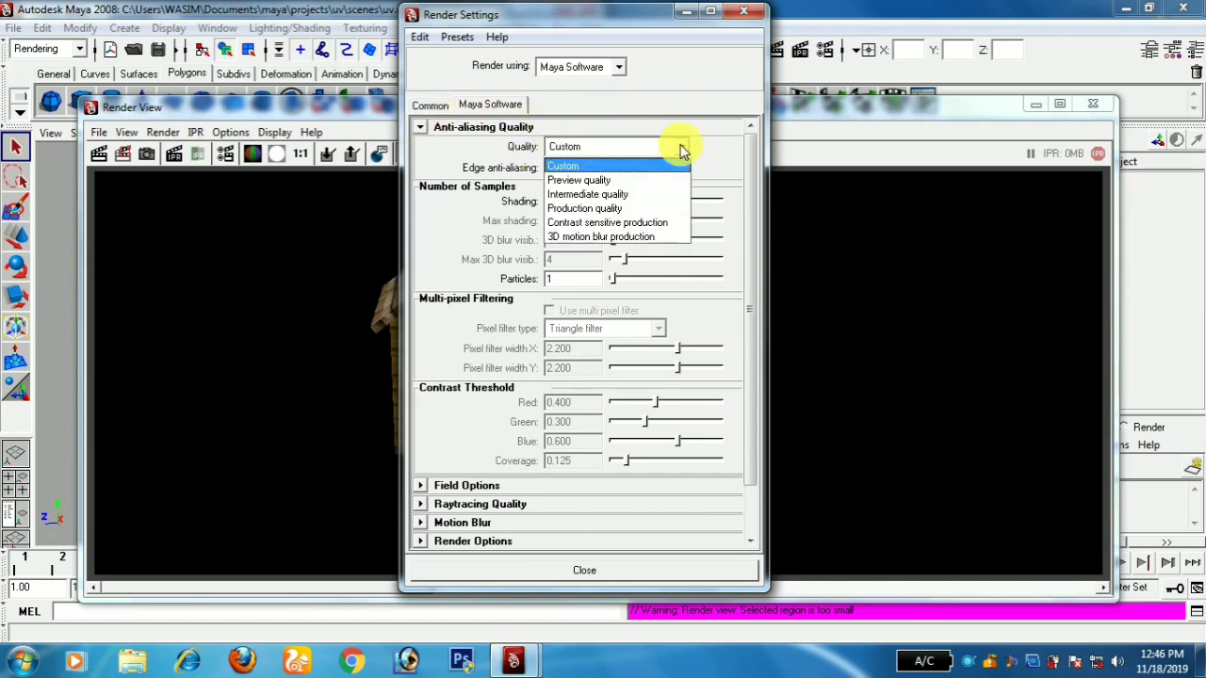
left_click(603, 166)
left_click(621, 169)
left_click(622, 180)
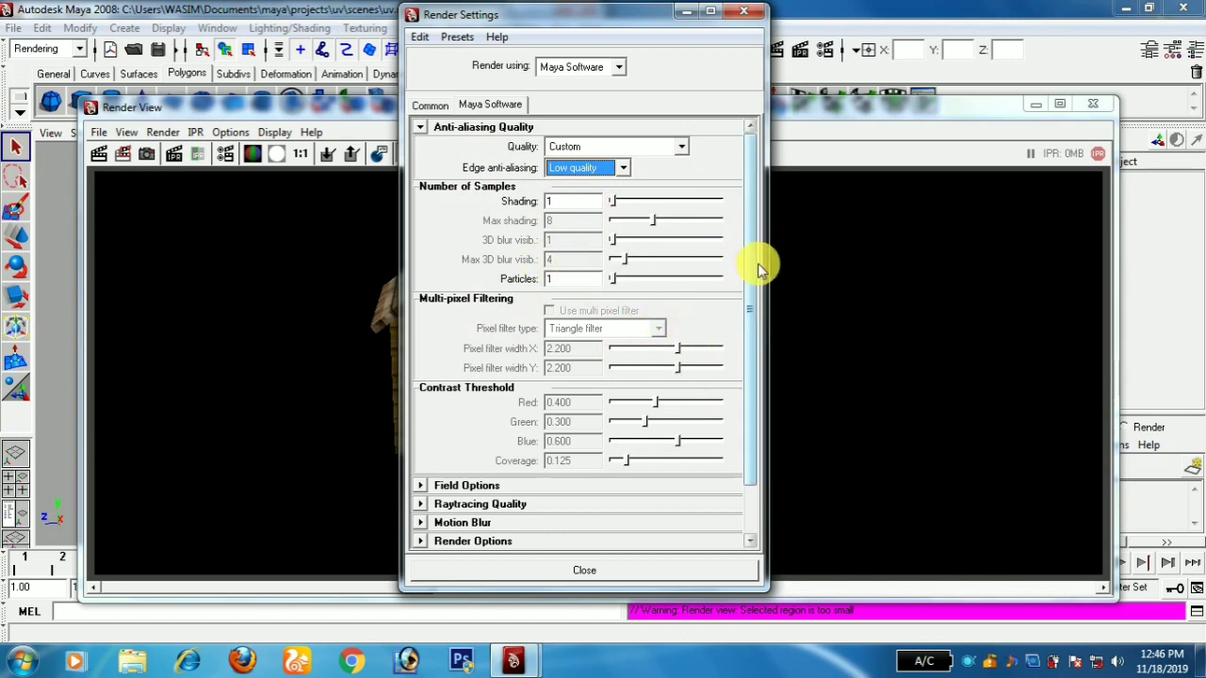
Step: Expand Field Options (keeping Frames), Motion Blur and Render Options, then reopen the renderer list
left_click_drag(754, 289, 748, 350)
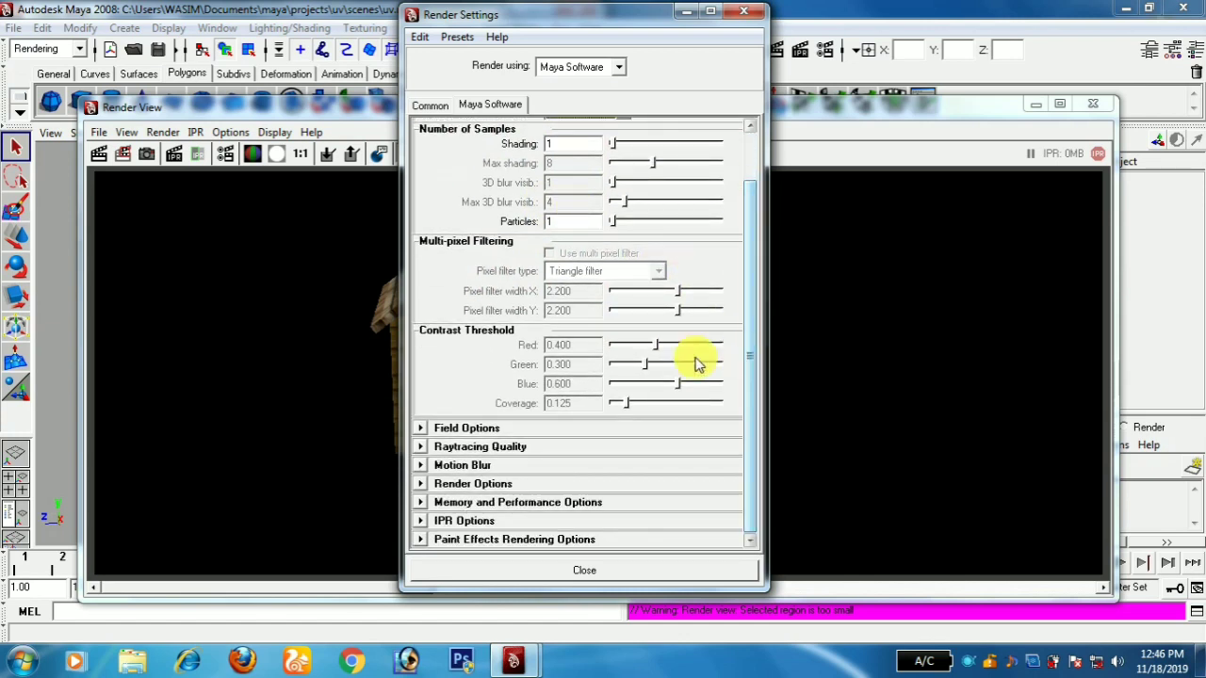
left_click(422, 432)
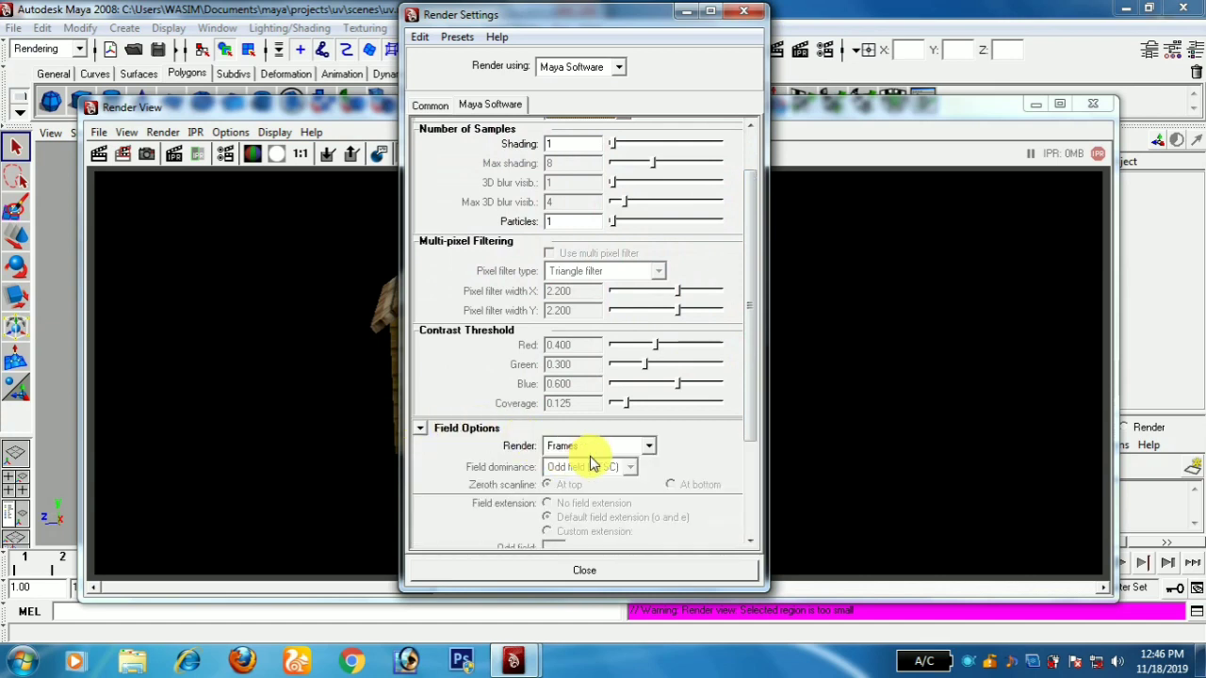
left_click(652, 447)
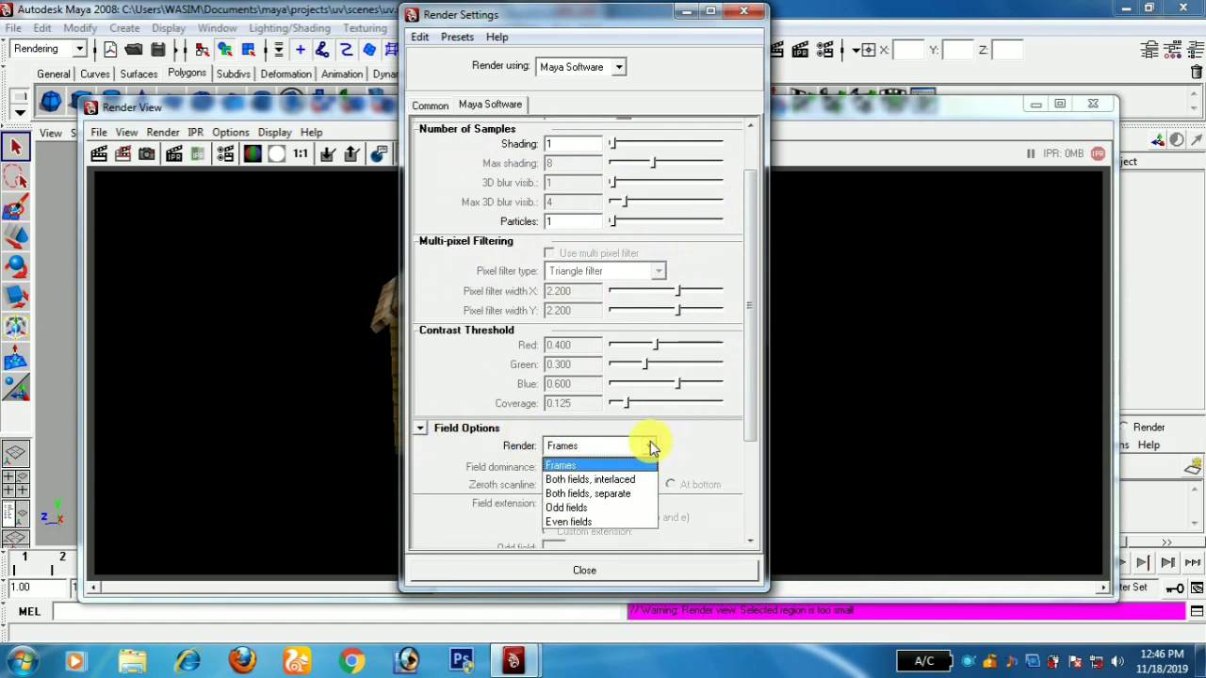
left_click(652, 448)
left_click_drag(754, 370, 772, 487)
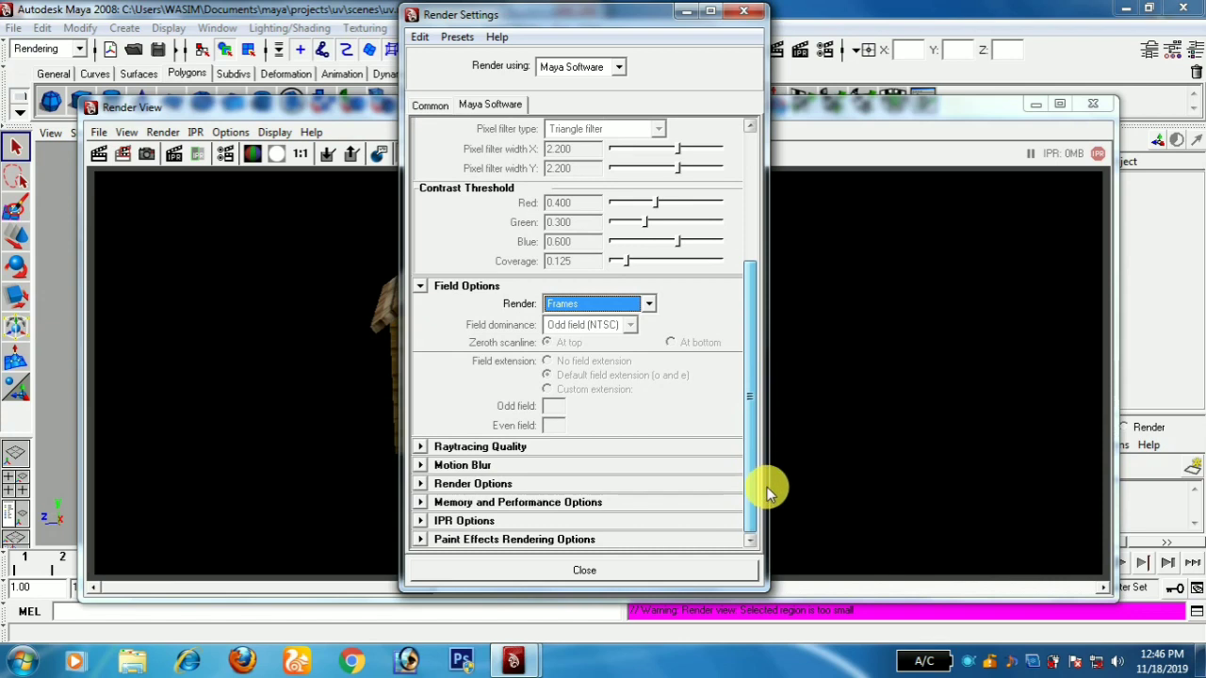
left_click(420, 466)
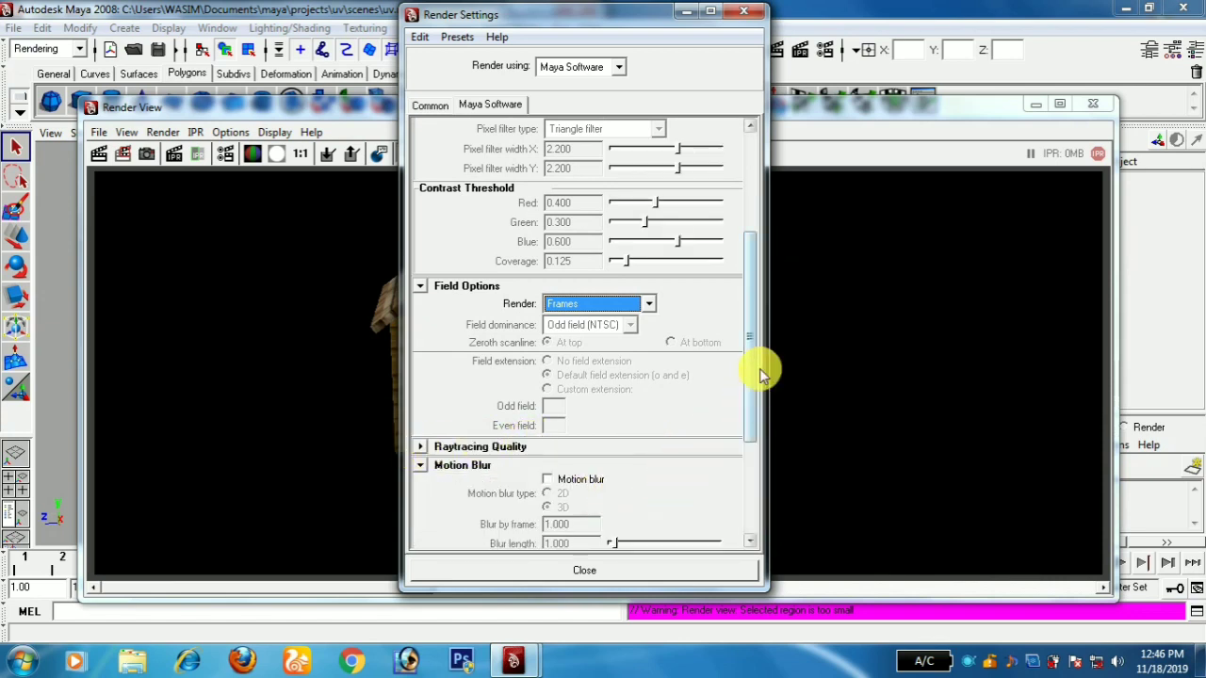
mouse_move(751, 383)
left_mouse_down()
mouse_move(756, 500)
mouse_move(754, 468)
left_mouse_up()
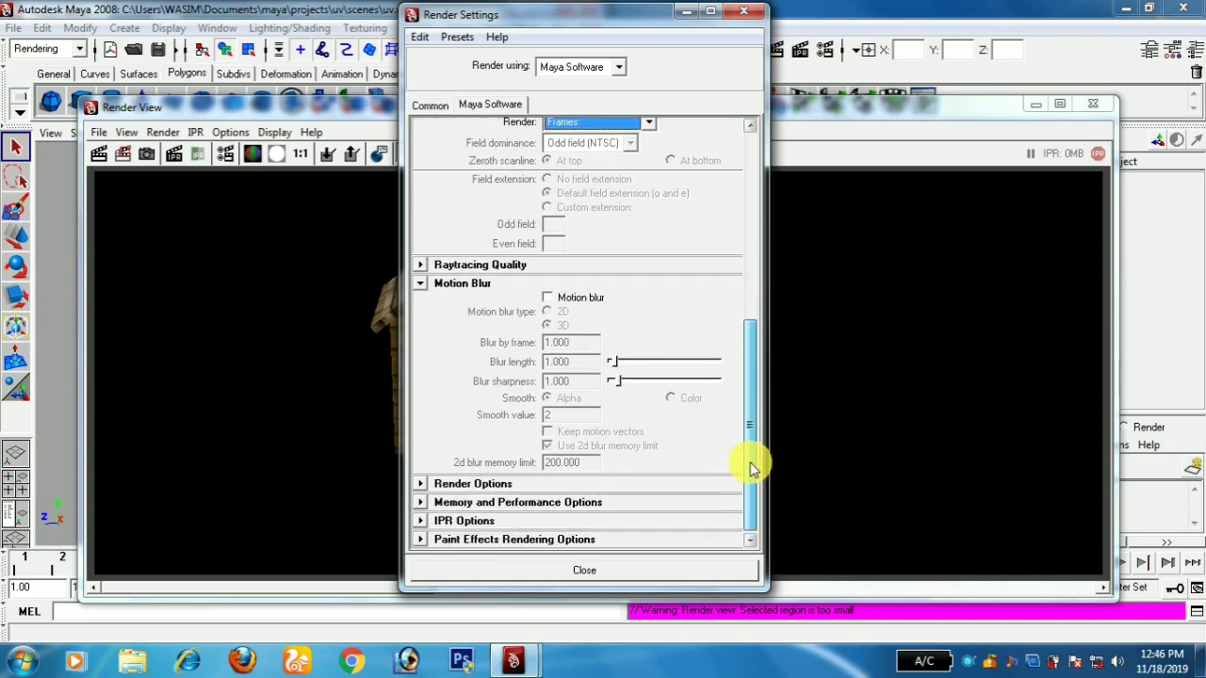
left_click(422, 484)
left_click_drag(748, 409, 753, 532)
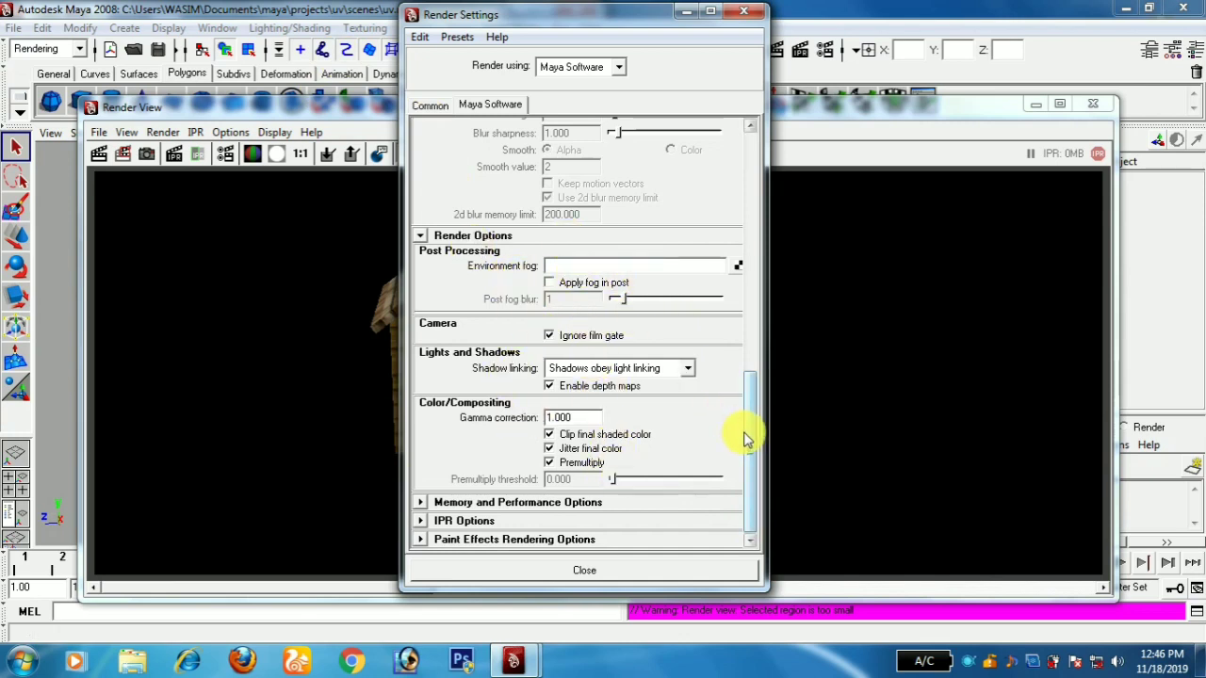
left_click_drag(744, 438, 686, 129)
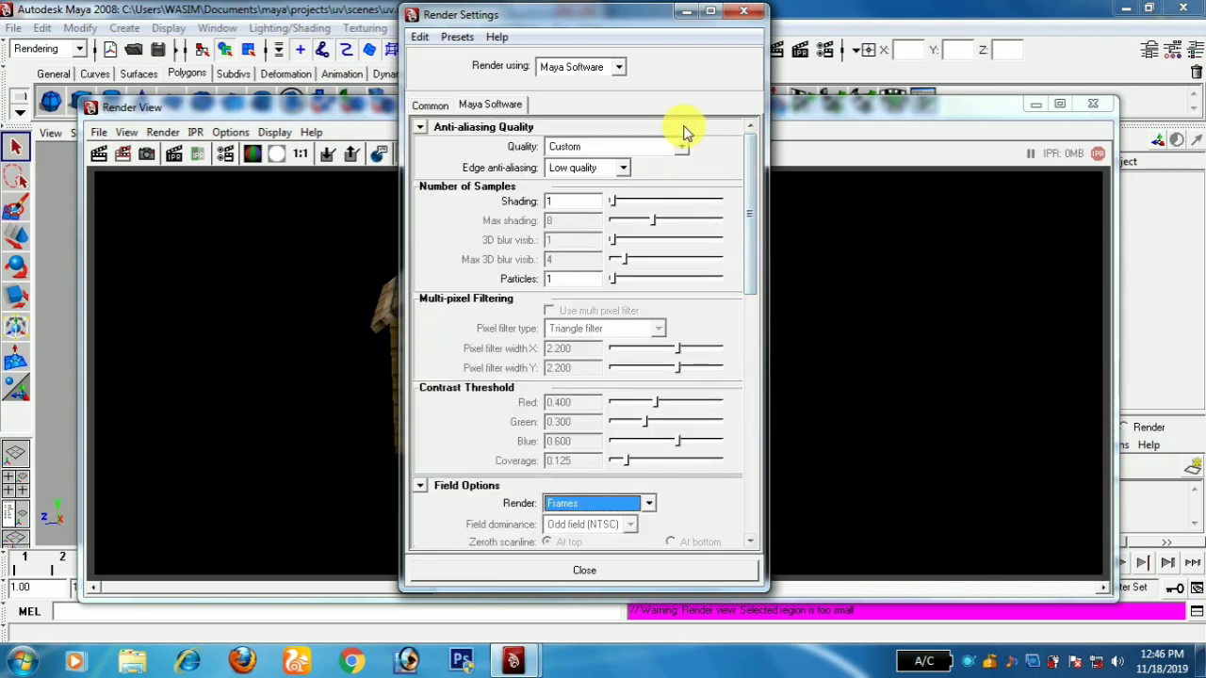
left_click(618, 68)
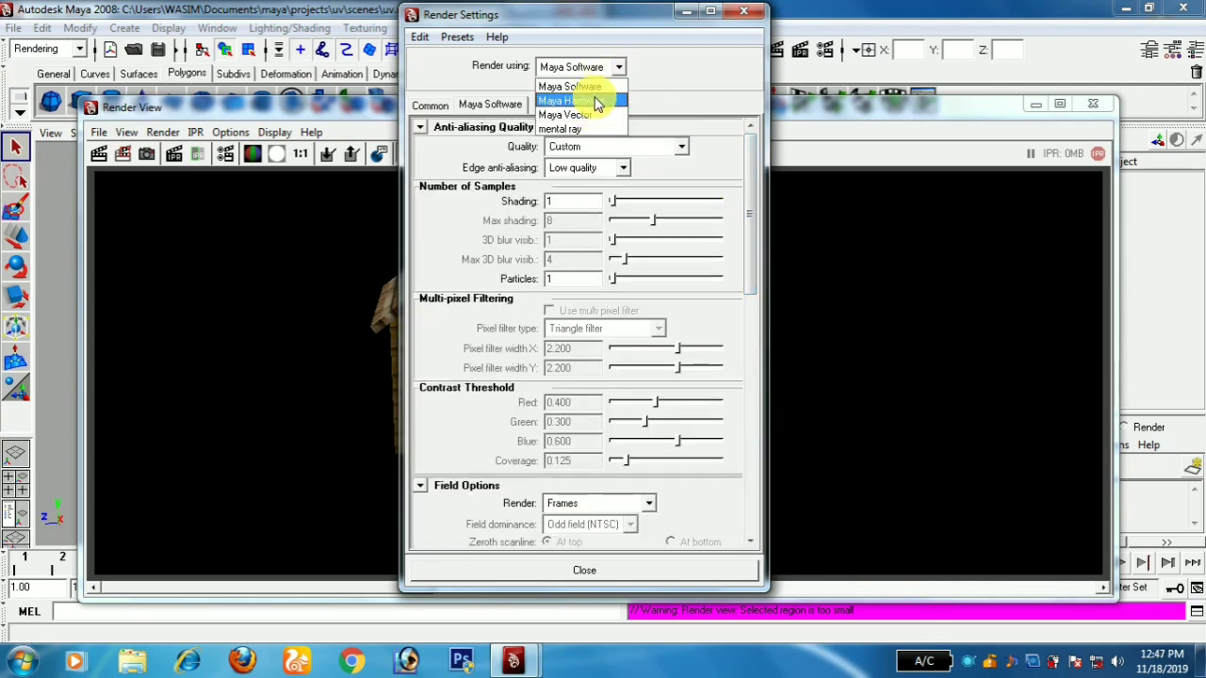
Step: Switch the renderer to Maya Hardware and browse the image formats on the Common tab
left_click(597, 101)
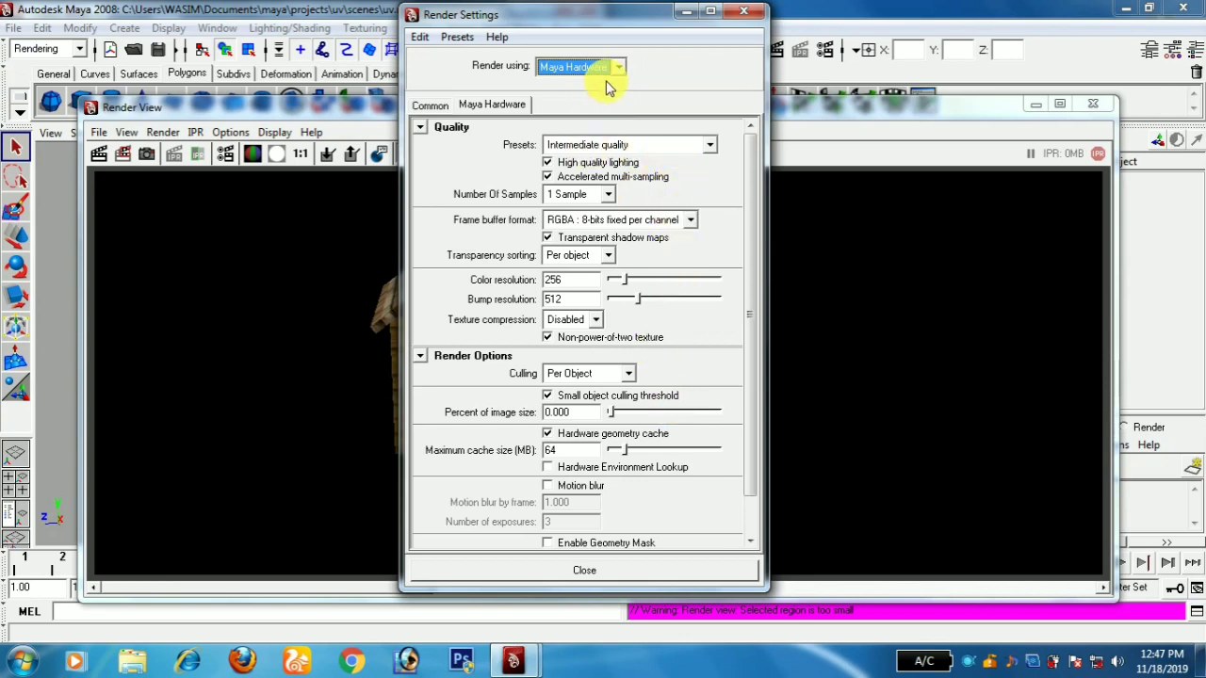
left_click(429, 104)
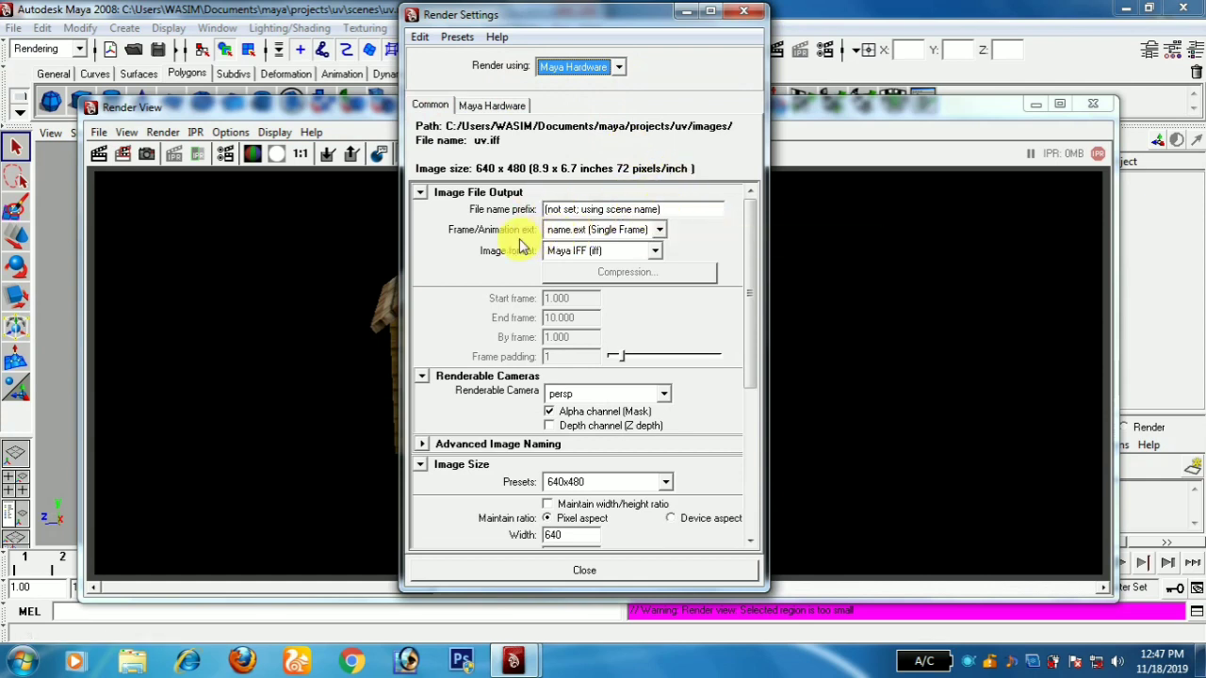
left_click(652, 253)
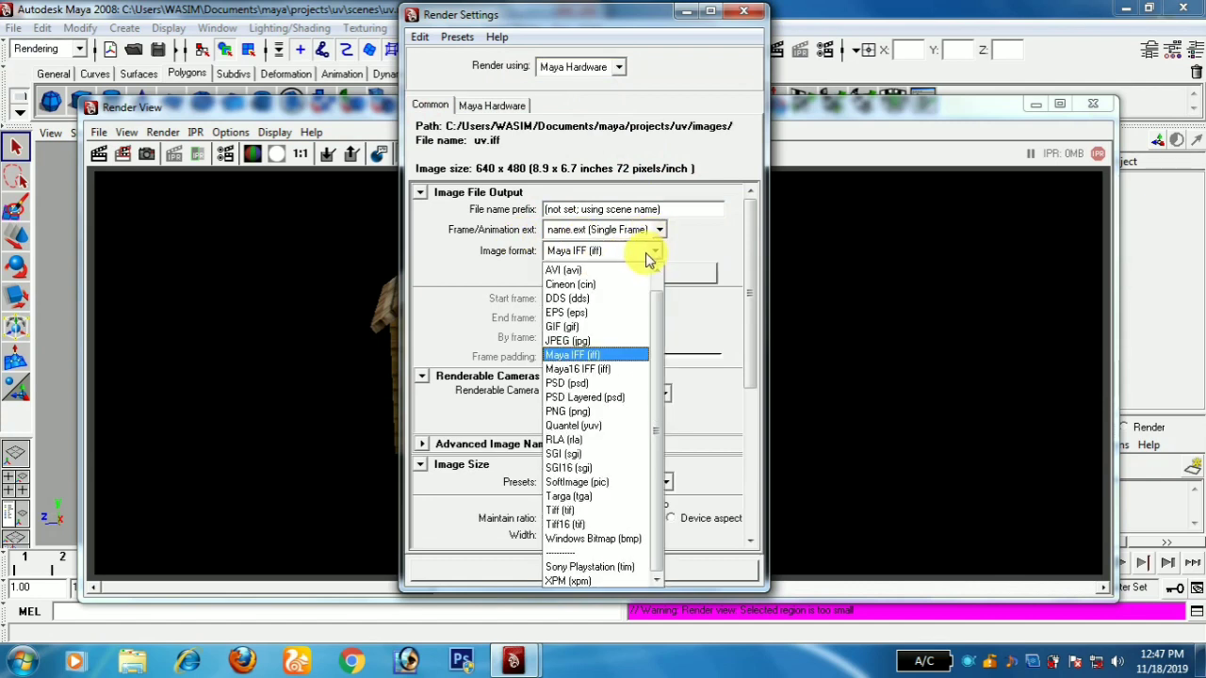
left_click(656, 270)
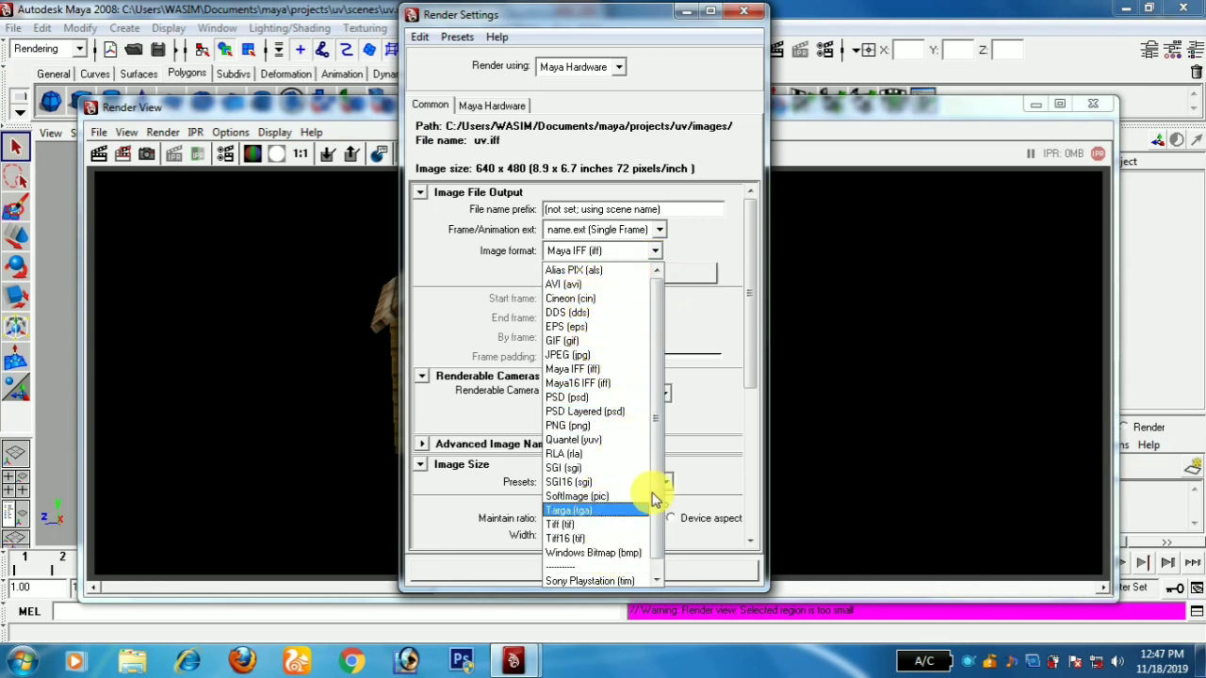
scroll(651, 337, "down", 1)
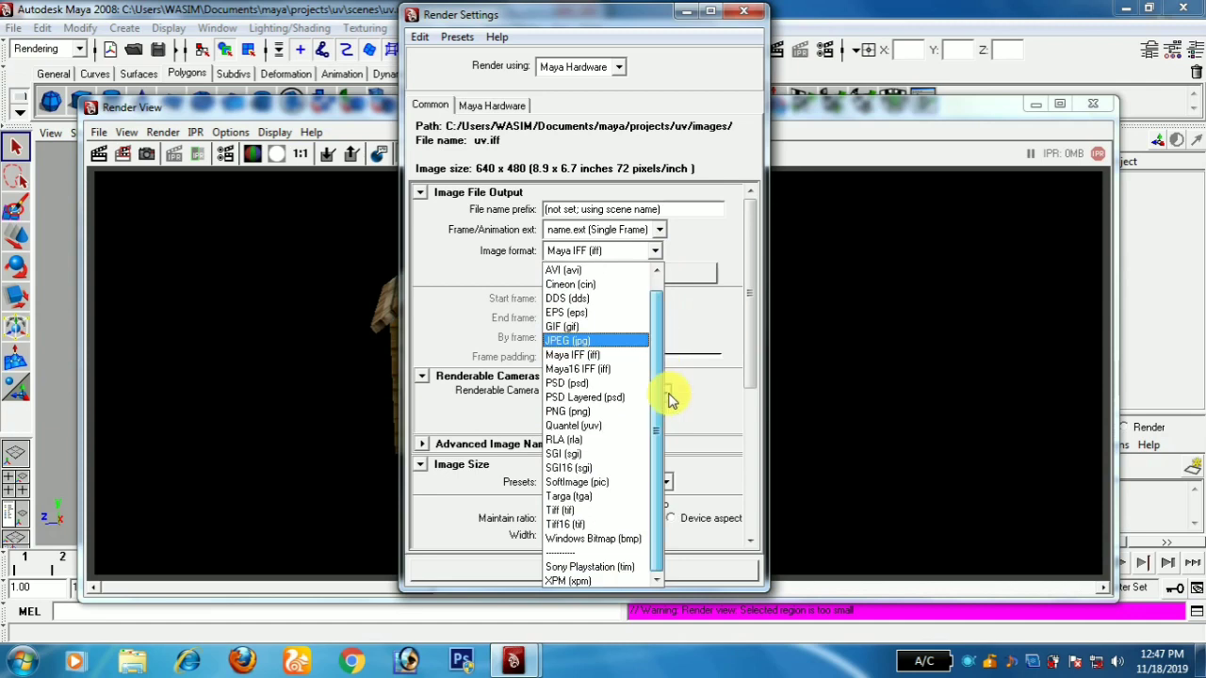
left_click(712, 325)
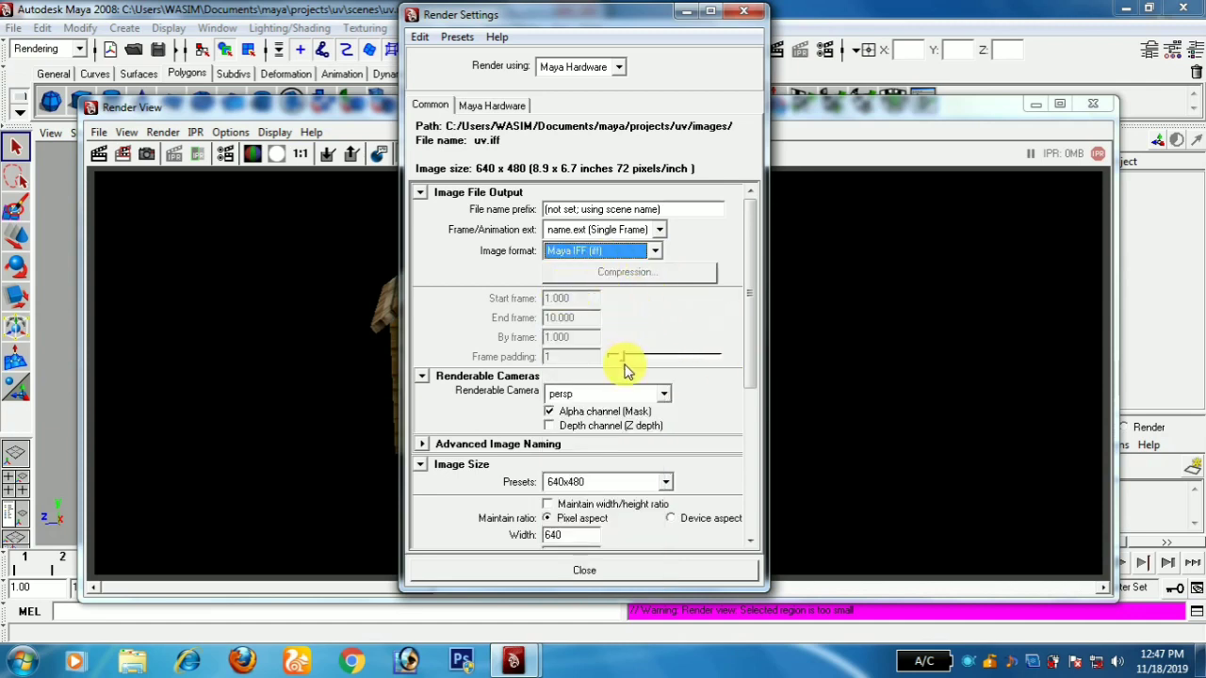
Step: Set the output image format to JPEG, after briefly picking AVI
left_click(650, 251)
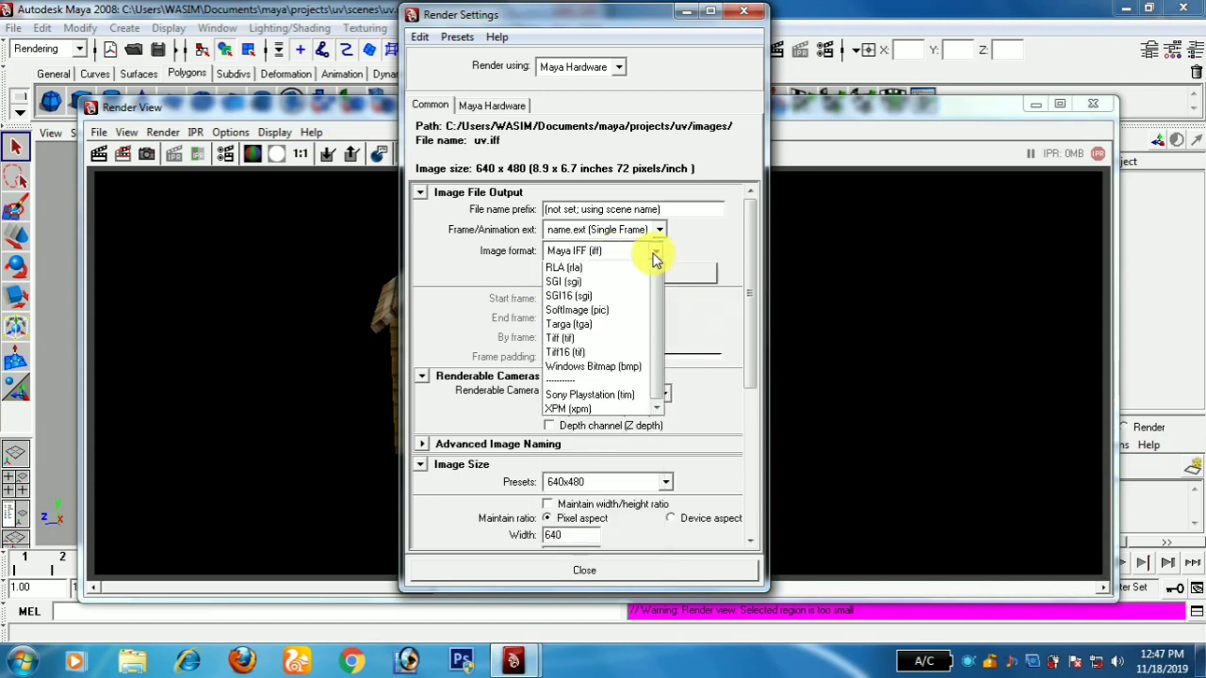
left_click(603, 268)
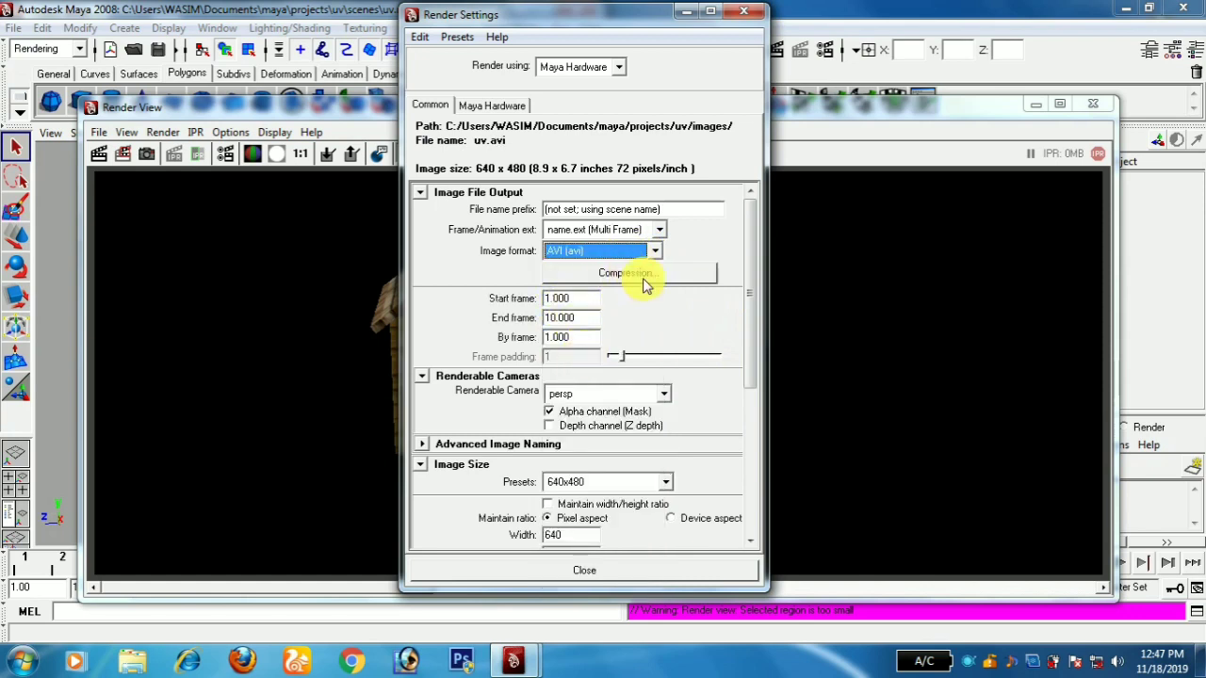
left_click(650, 250)
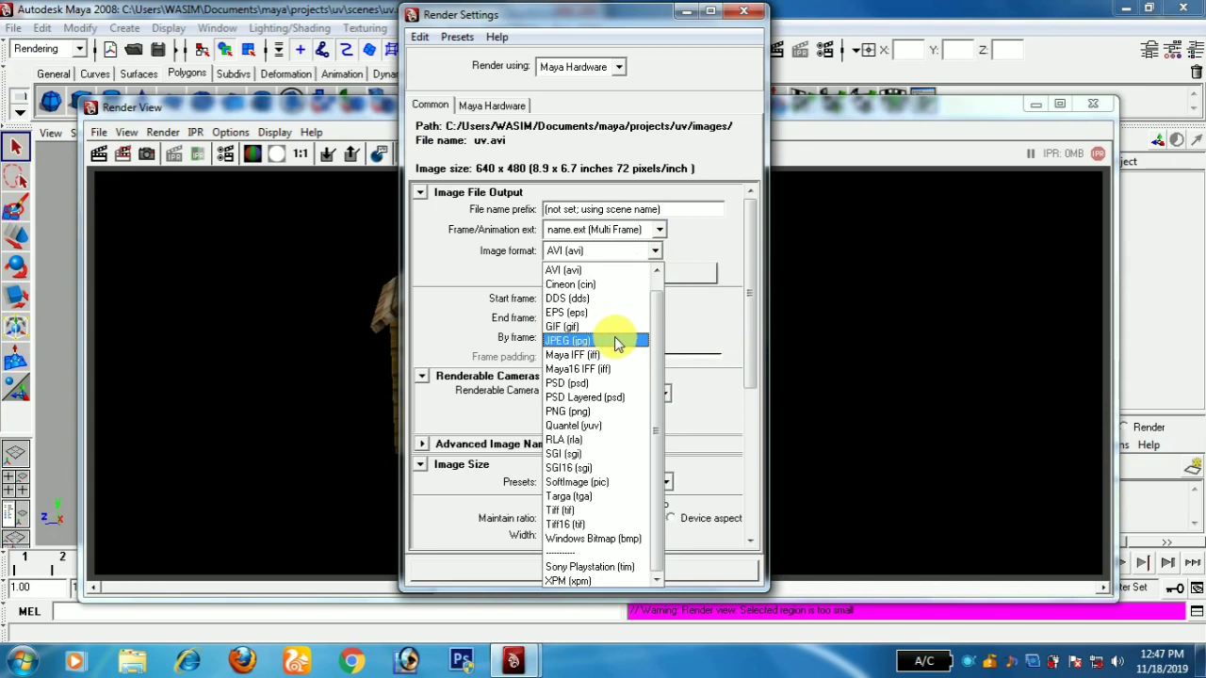
left_click(614, 339)
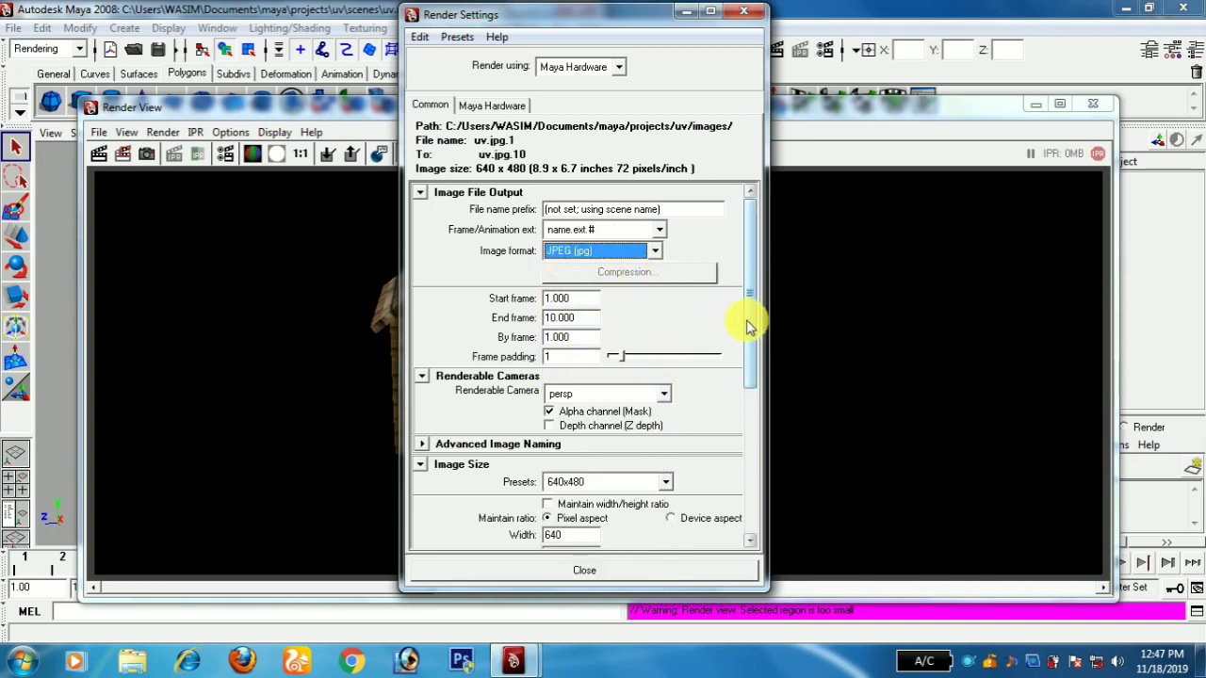
Step: Keep pixels as size units, set Resolution to 300 pixels/inch, and close Render Settings
left_click_drag(747, 327, 767, 395)
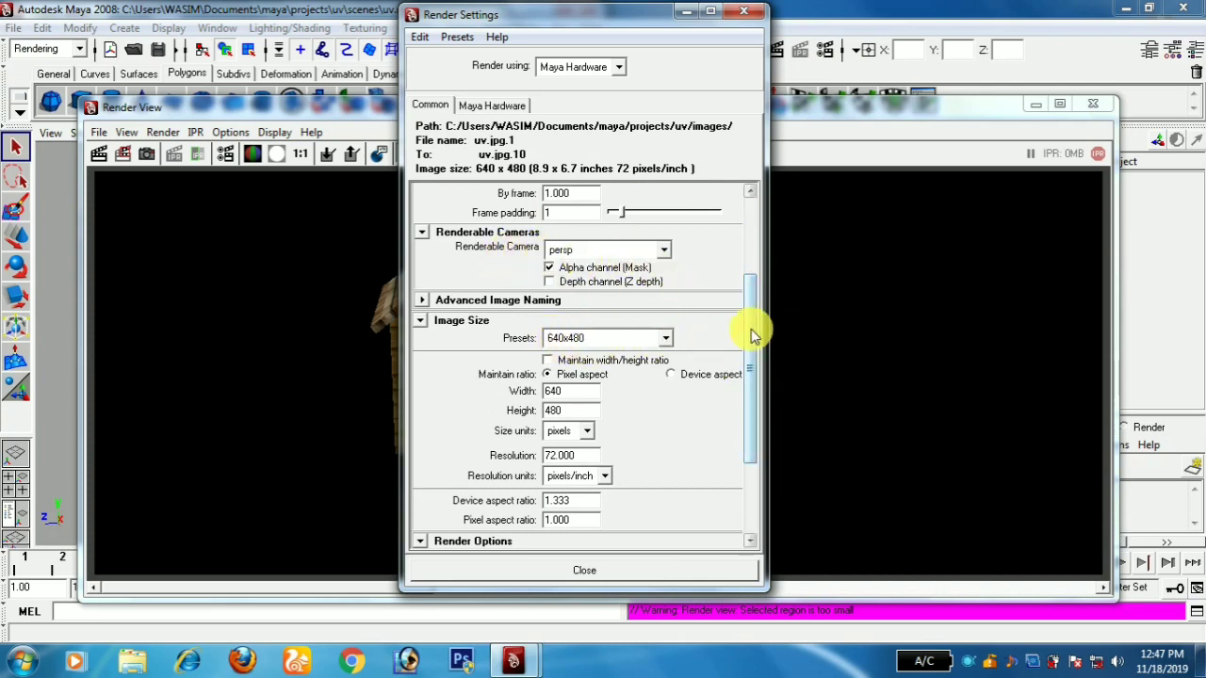
left_click_drag(751, 335, 767, 396)
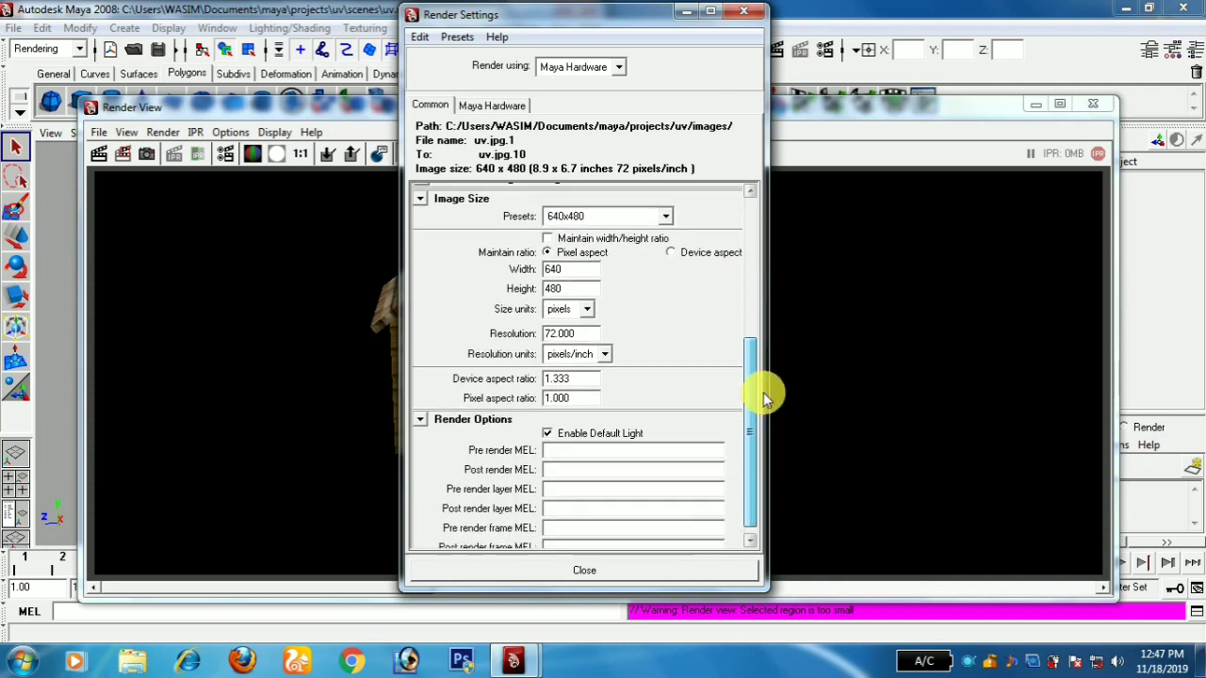
left_click(564, 315)
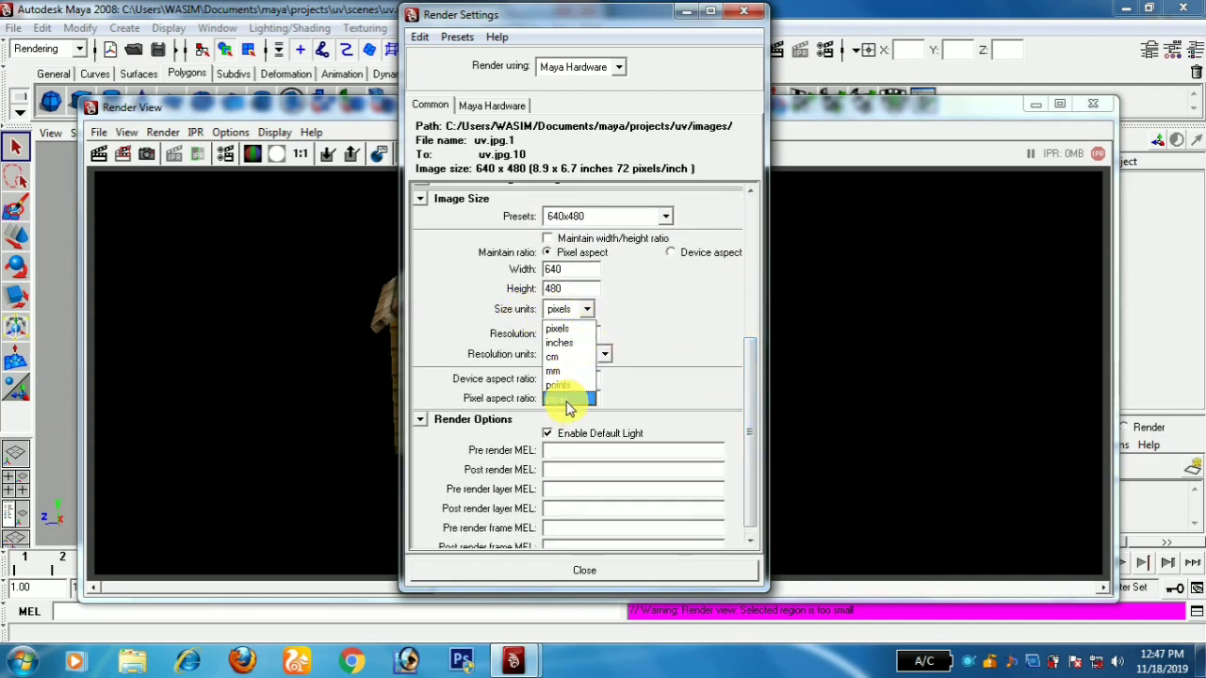
left_click(582, 318)
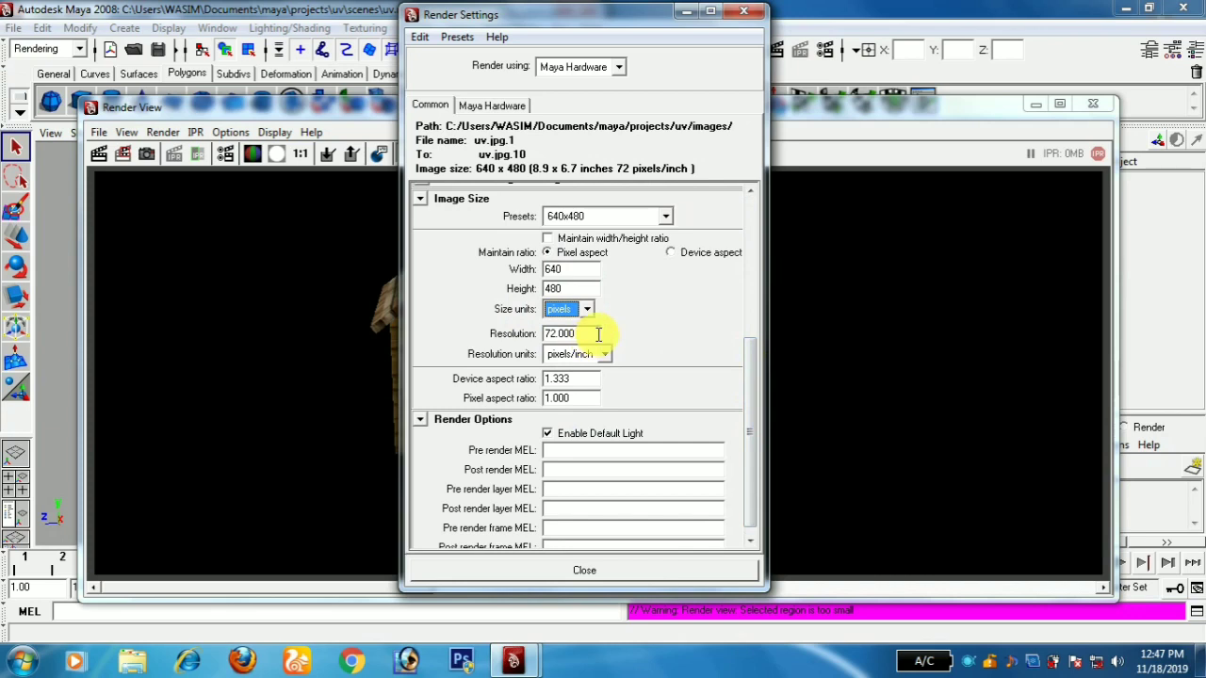
left_click_drag(598, 333, 481, 330)
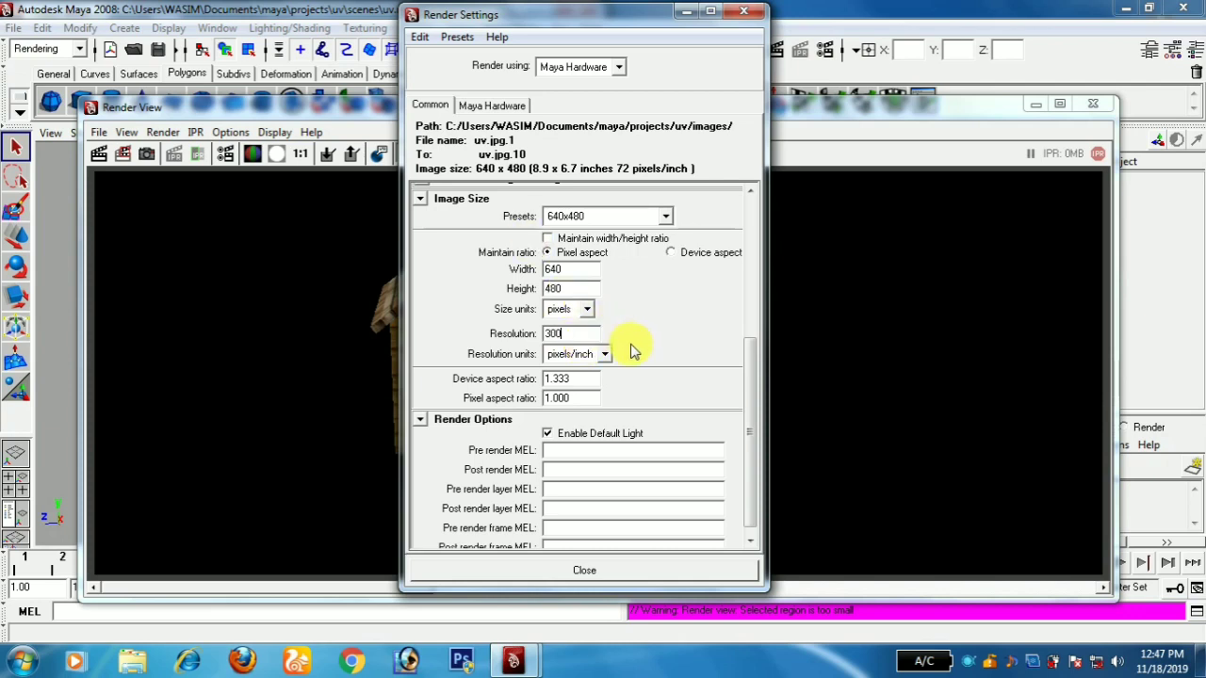
scroll(633, 367, "down", 1)
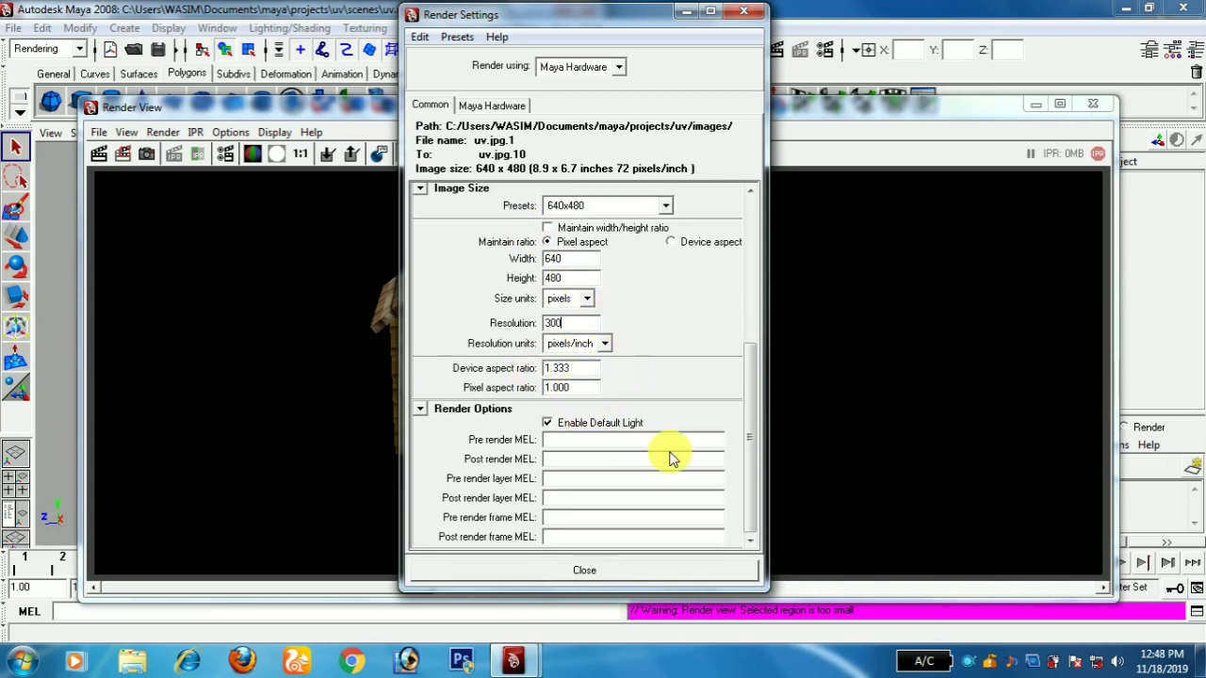
left_click(584, 570)
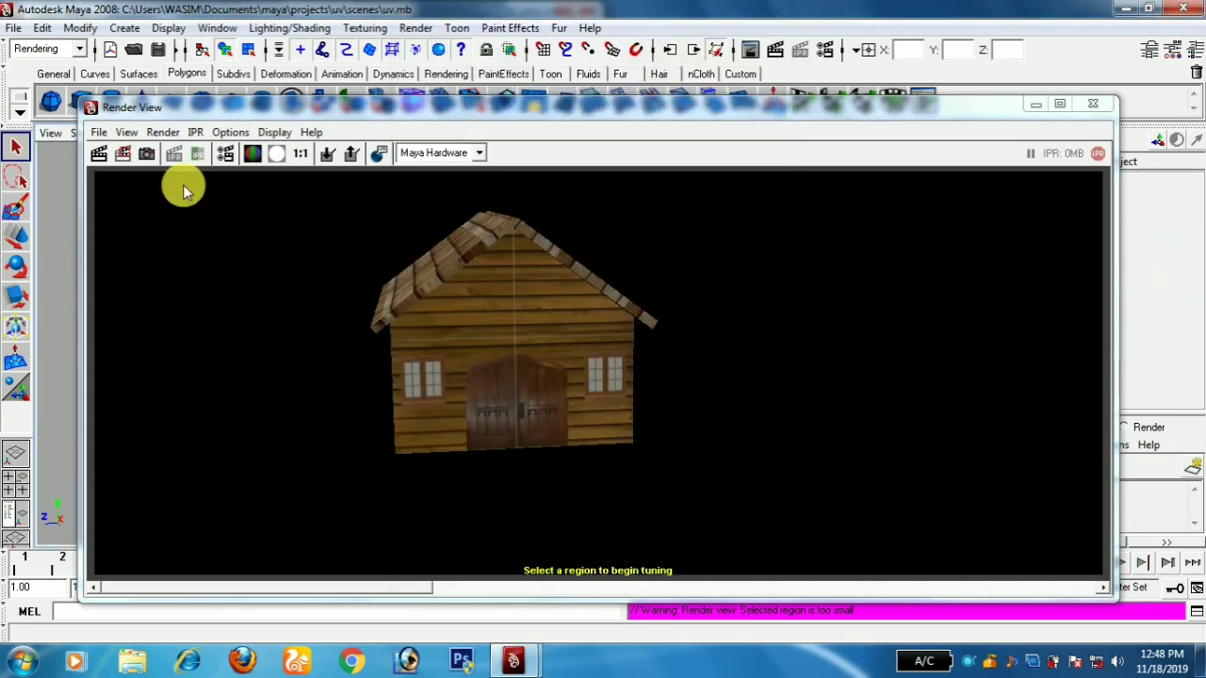
Step: Redo the render with Maya Hardware, zoom and pan to inspect the house, then close Render View
left_click(98, 152)
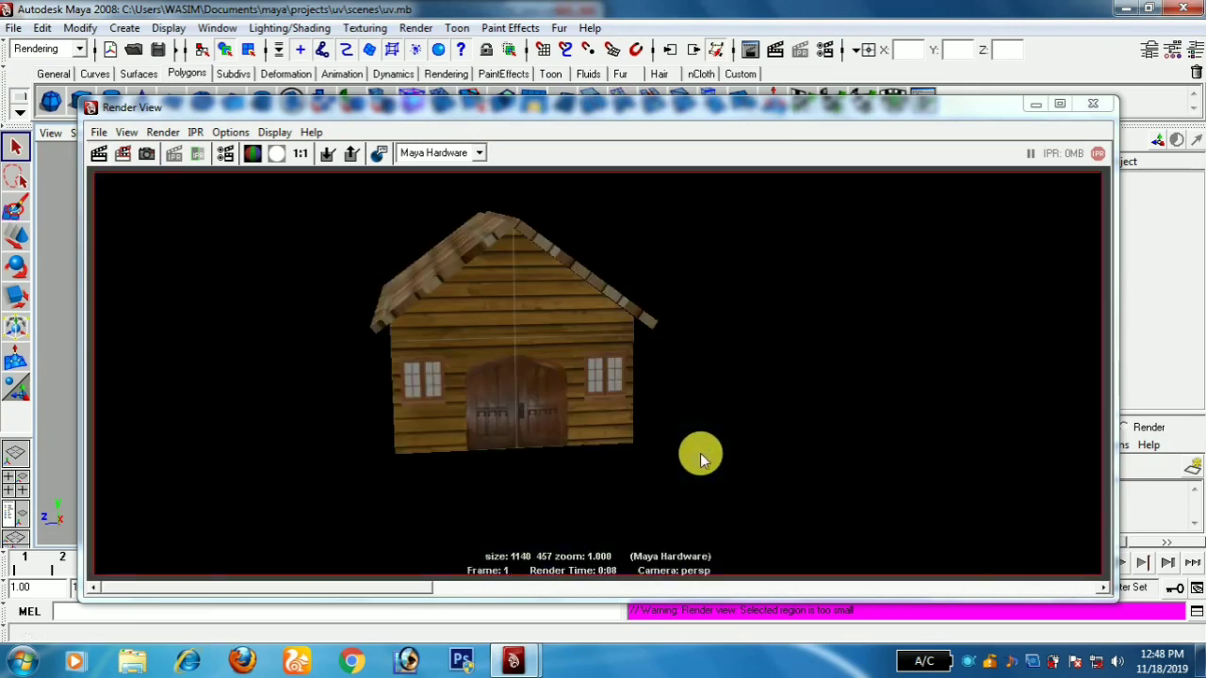
scroll(492, 272, "up", 2)
scroll(492, 272, "up", 2)
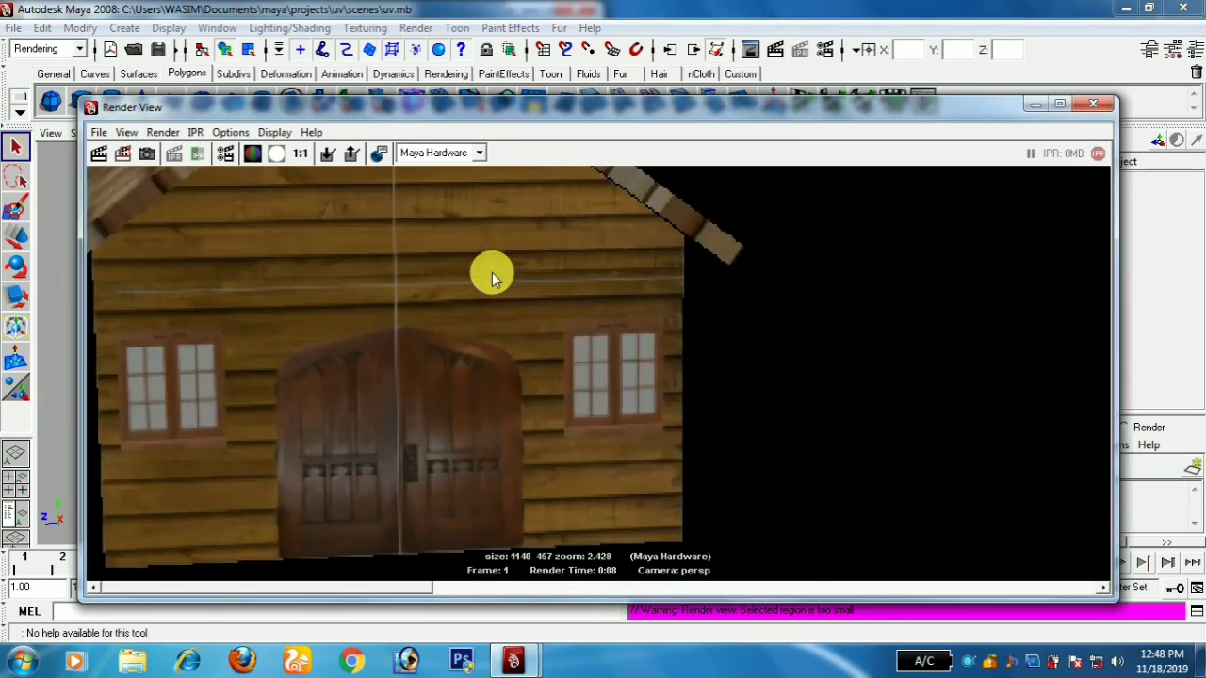
scroll(492, 272, "down", 4)
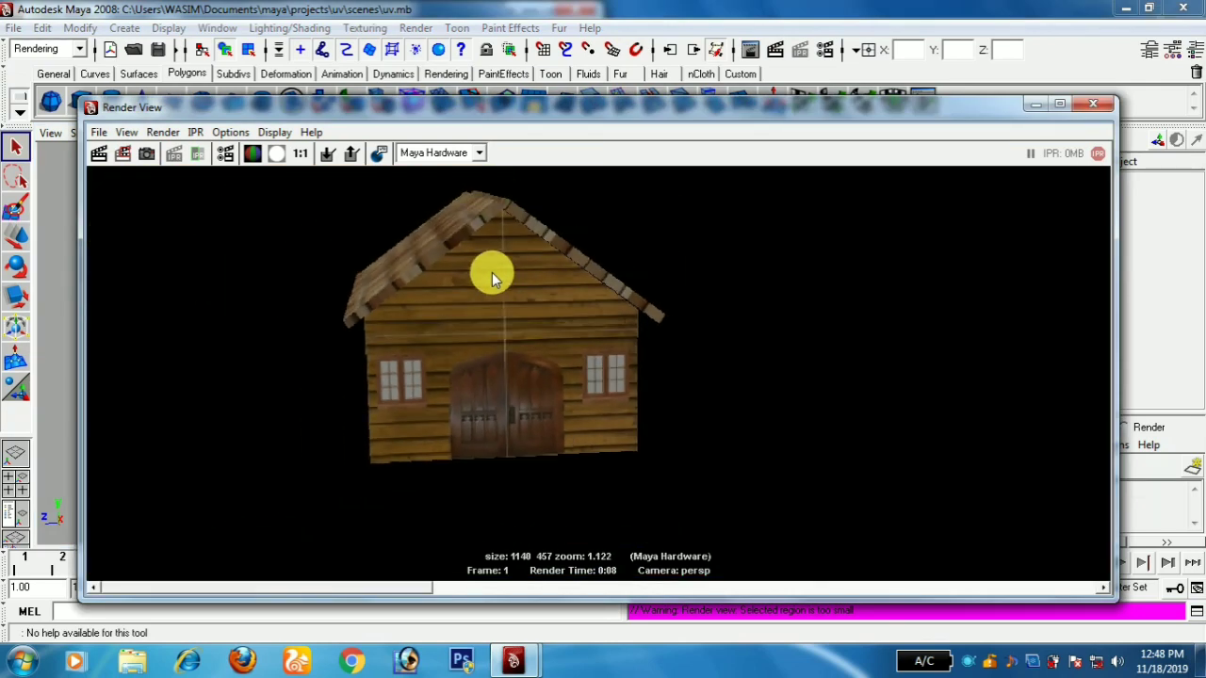
middle_click_drag(692, 406, 714, 433, "alt")
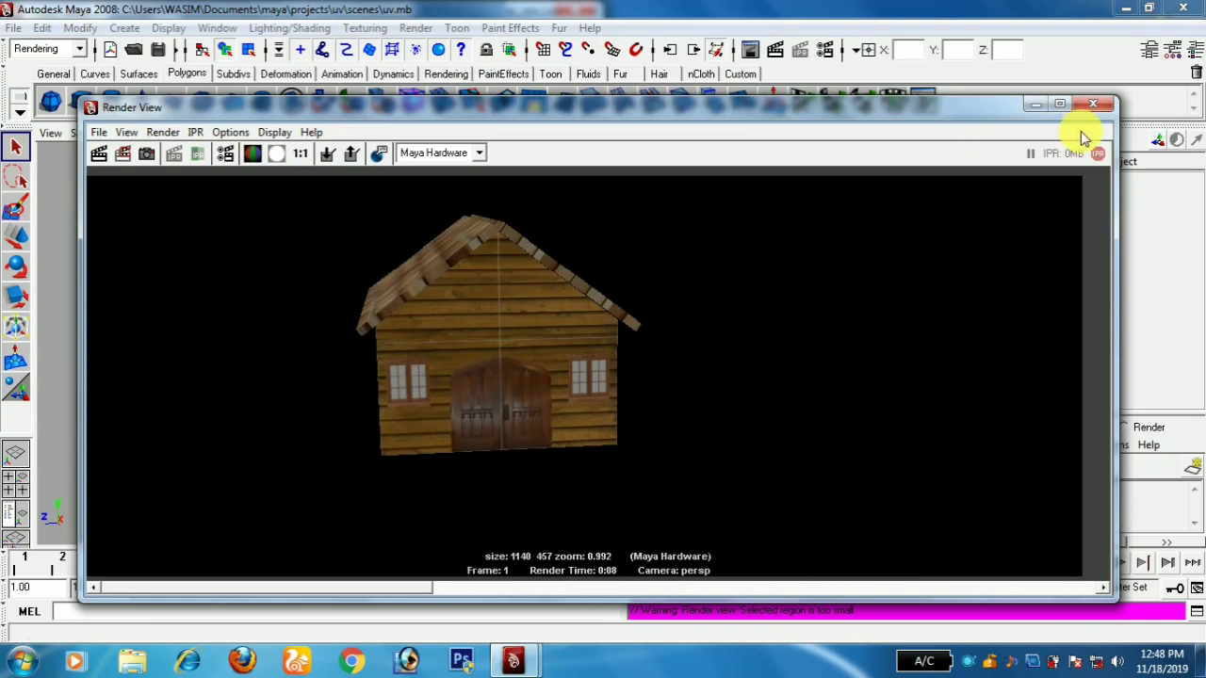
left_click(1091, 104)
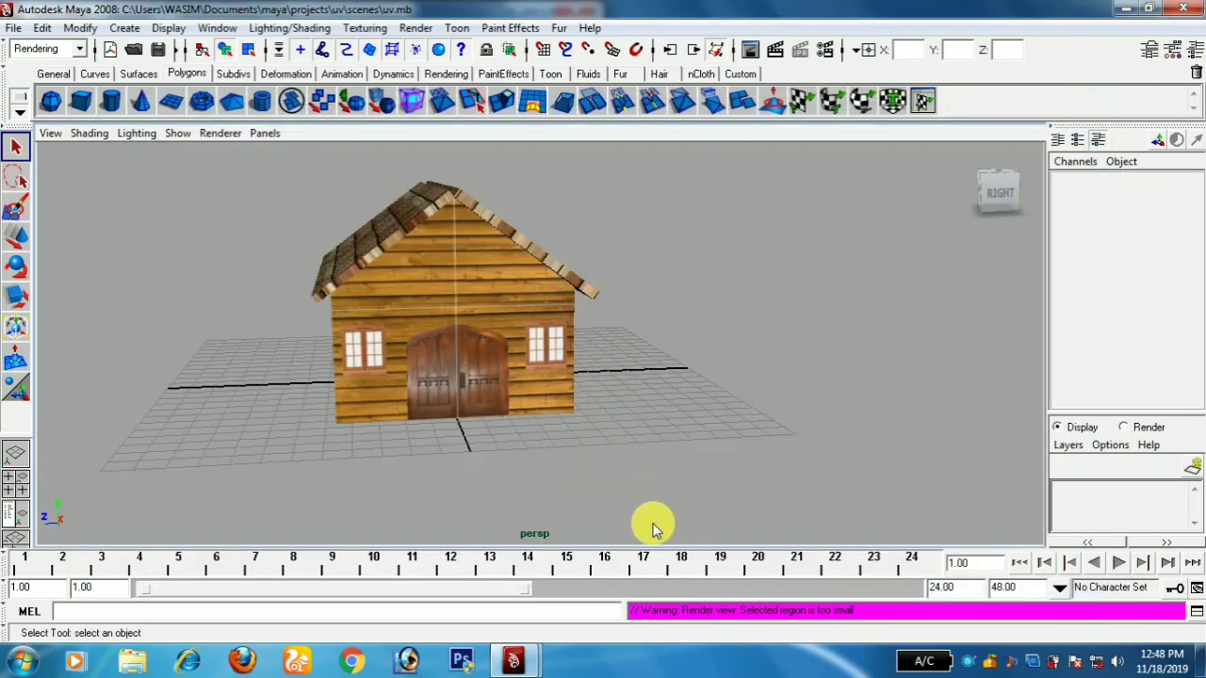